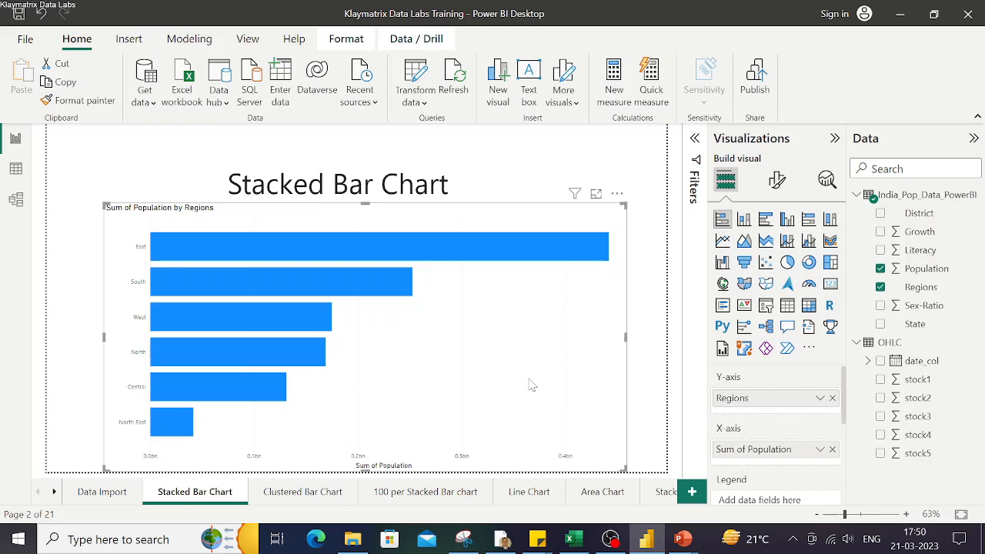
Select the stacked bar chart and open its visual formatting options
left_click(655, 374)
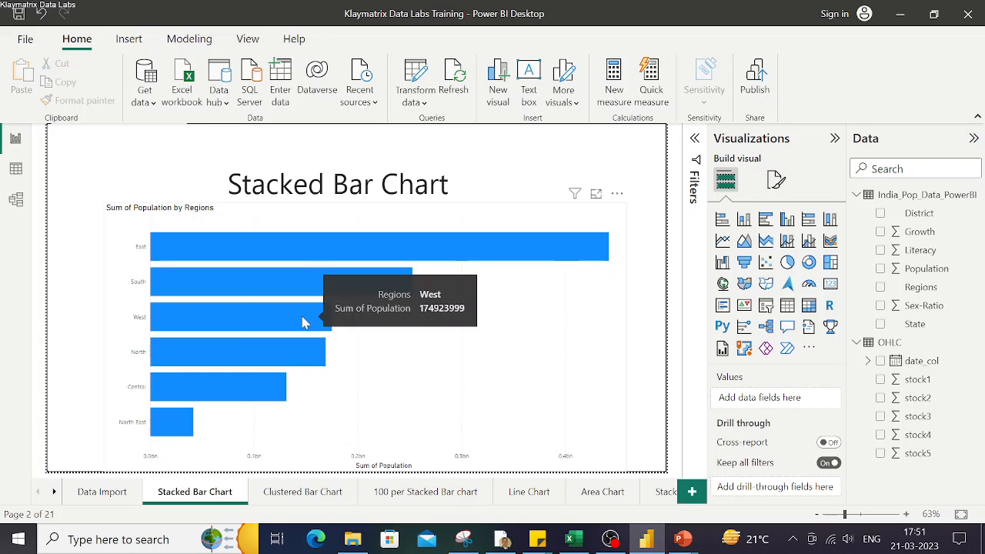
left_click(558, 353)
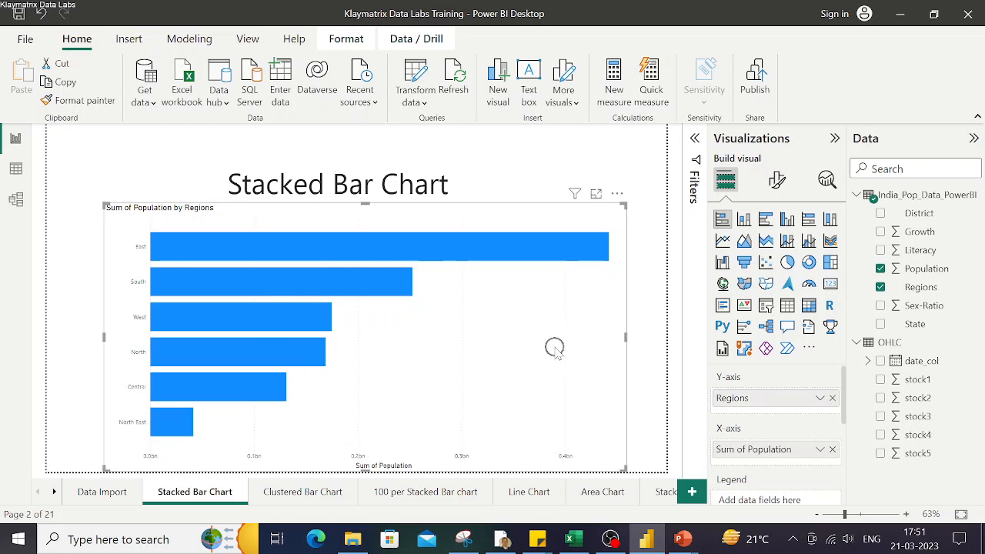
left_click(667, 334)
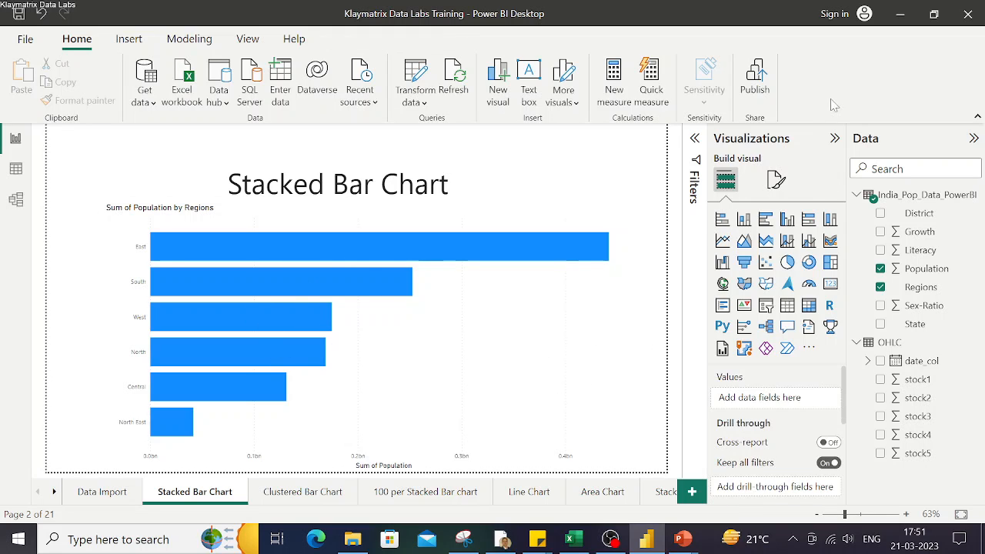
left_click(618, 278)
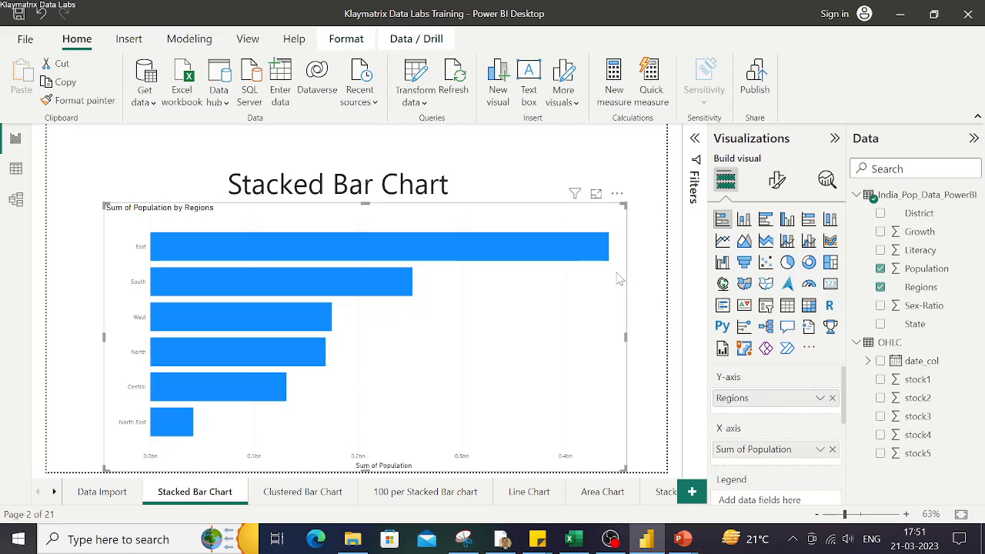
left_click(781, 180)
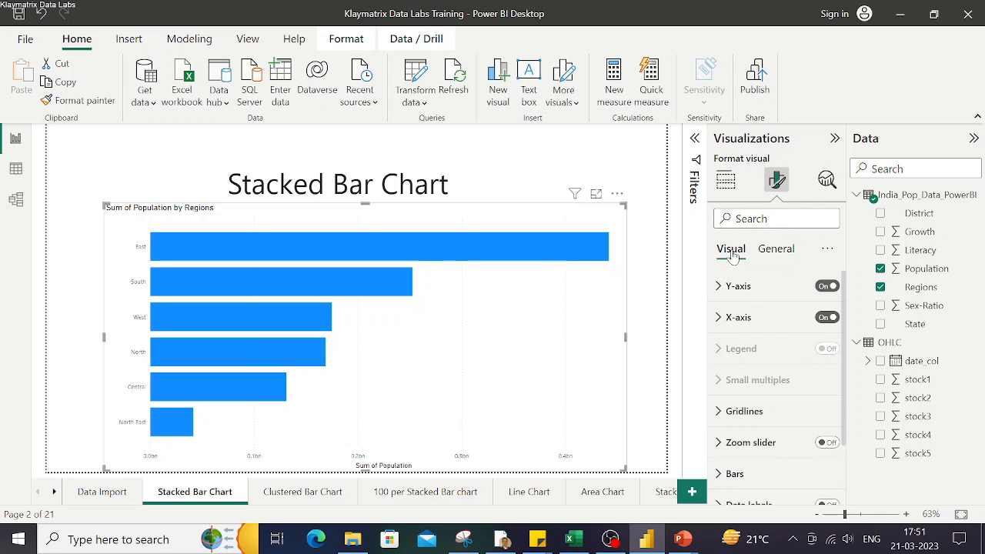
left_click(785, 248)
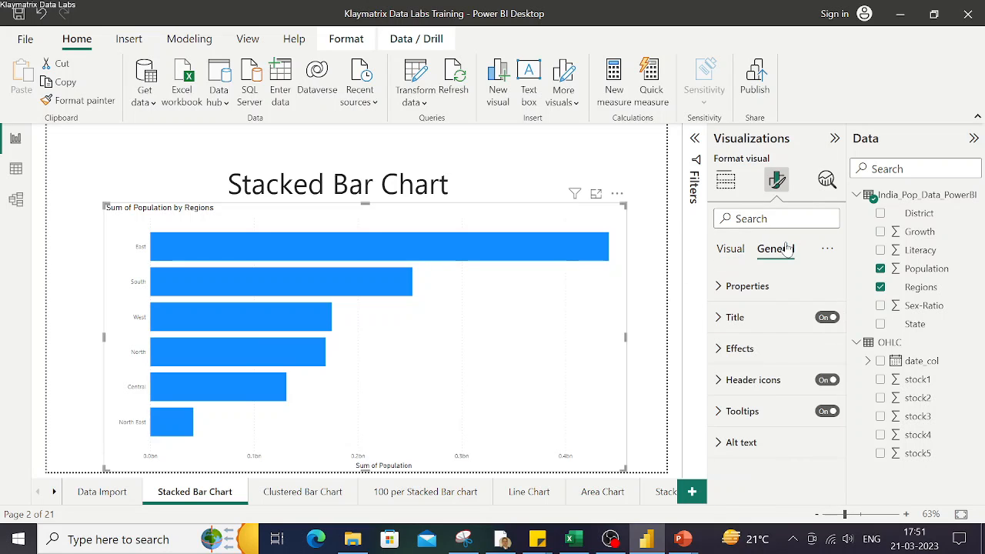
left_click(725, 252)
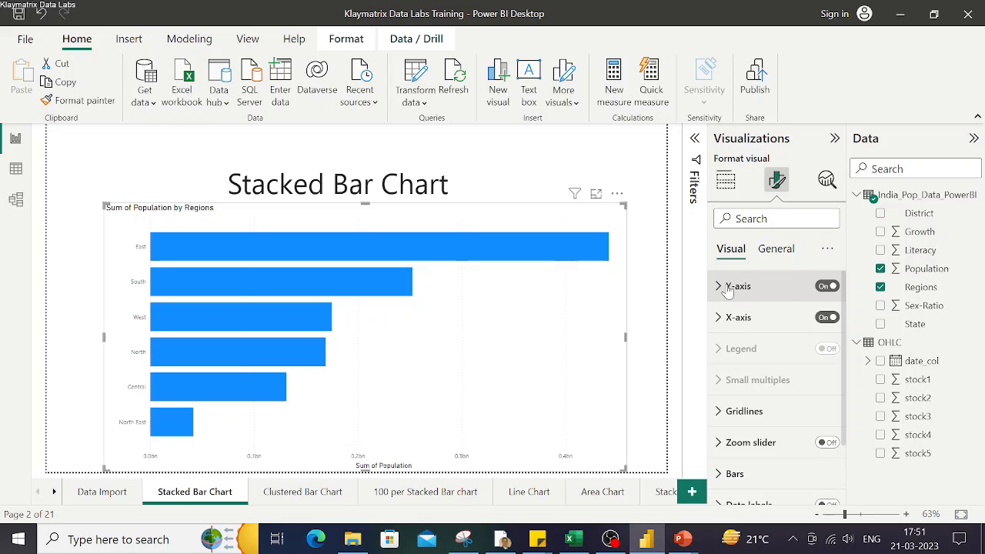
Switch the Y-axis off and back on, then switch the X-axis off and back on
left_click(829, 286)
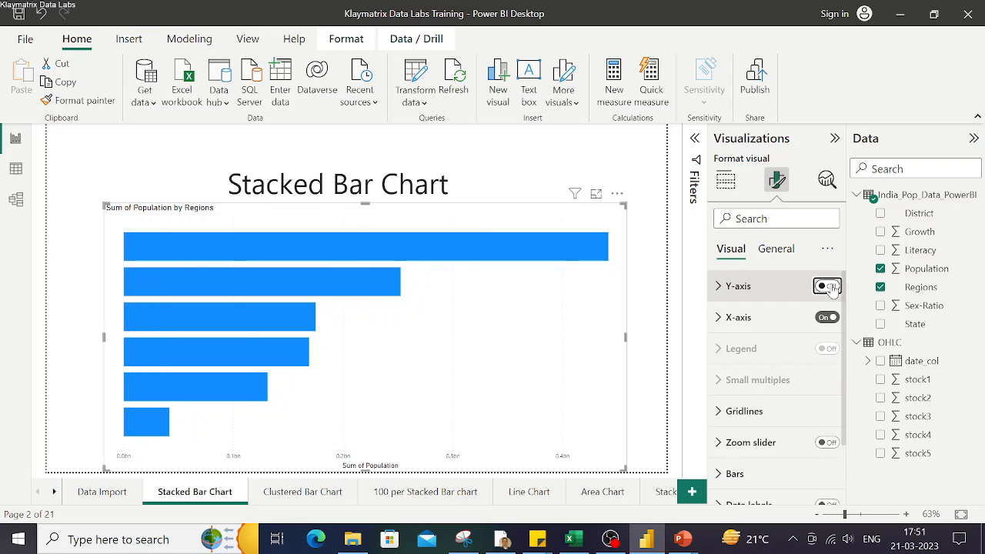
left_click(827, 286)
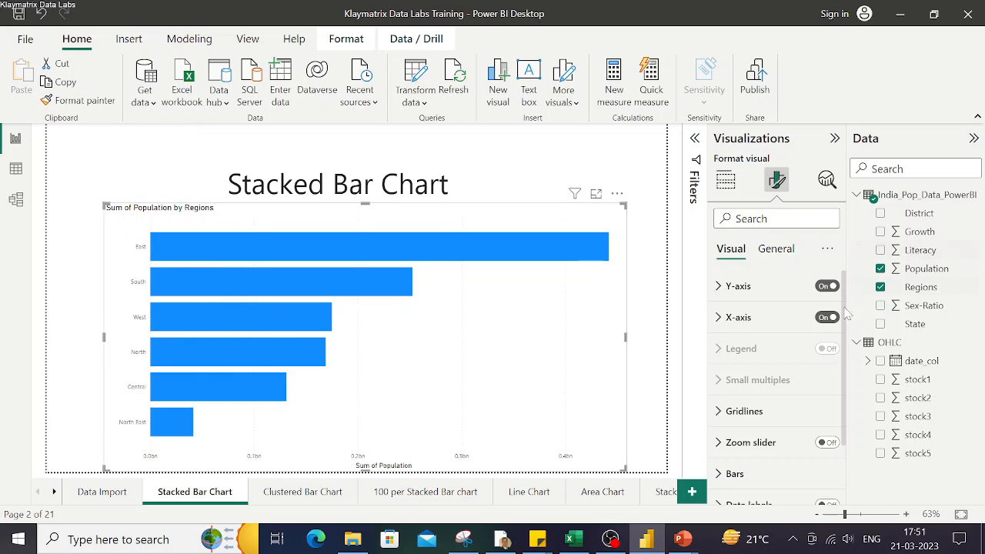
left_click(829, 320)
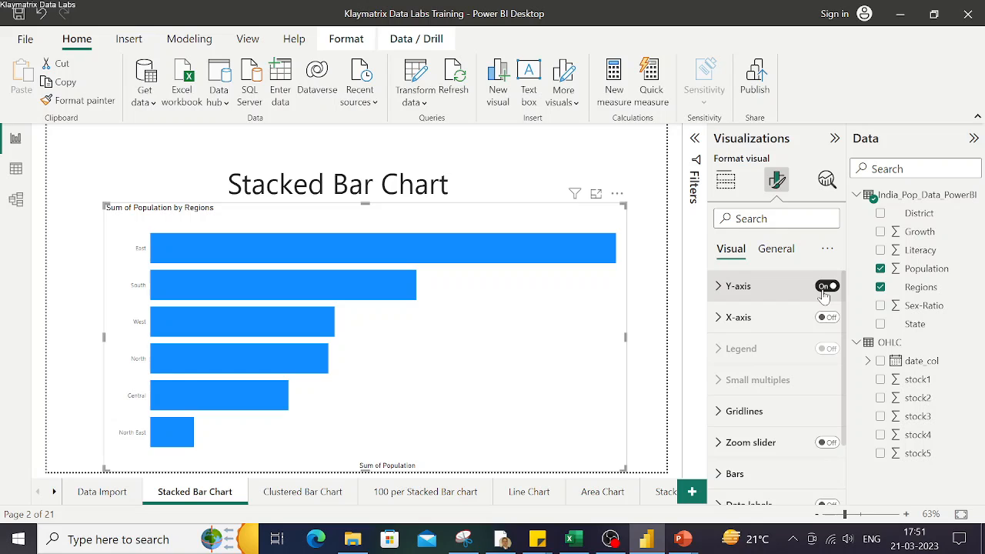
left_click(827, 319)
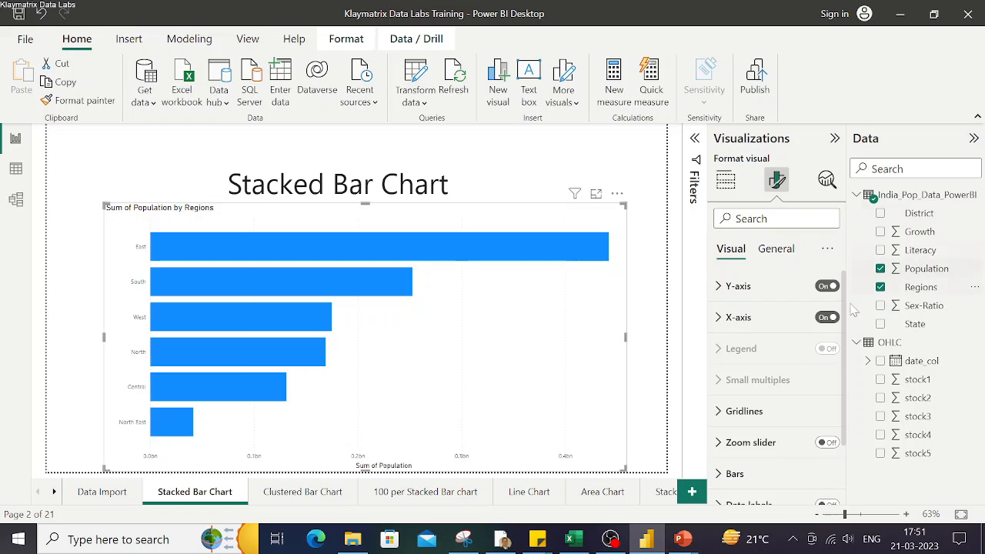
Set the Y-axis value labels to Segoe UI Bold at size 12
left_click(716, 292)
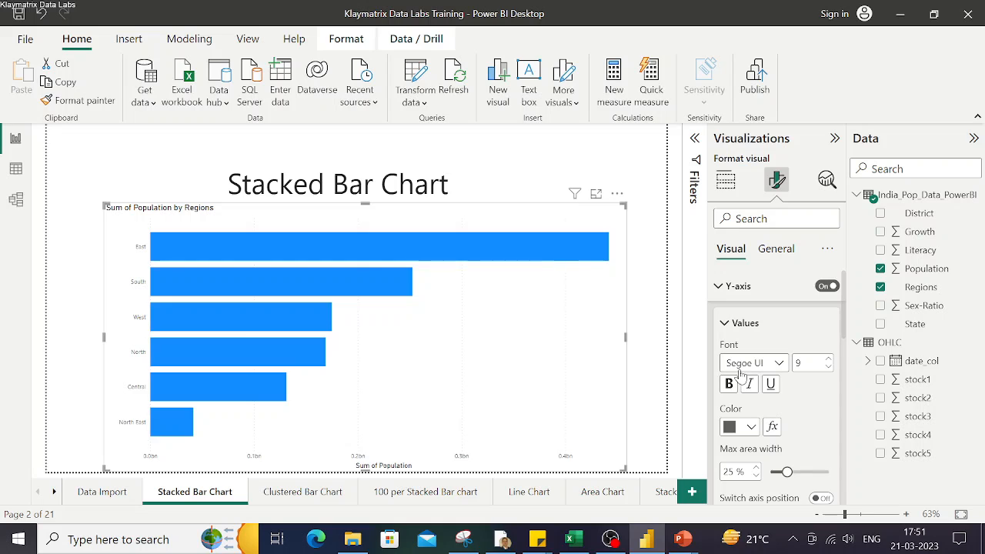
left_click(776, 363)
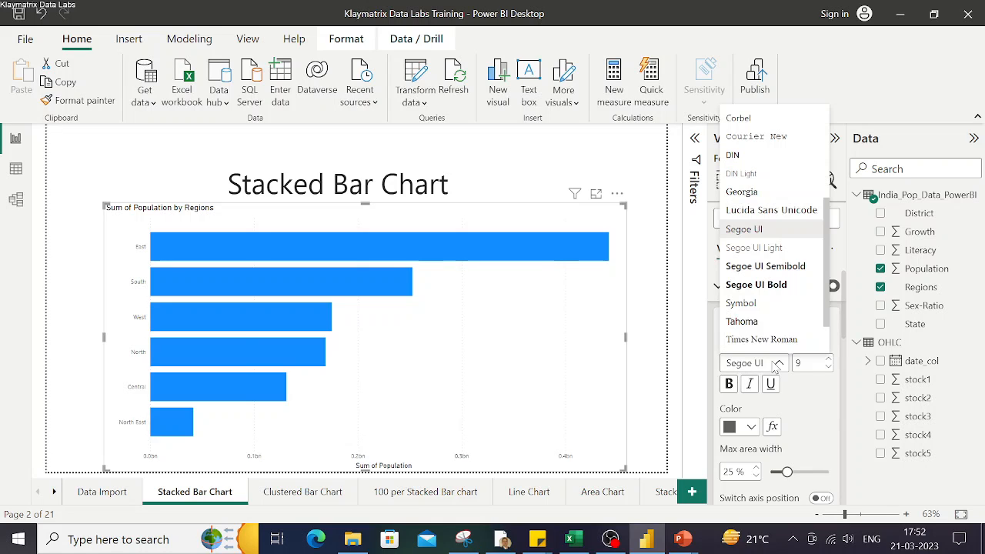
left_click(764, 287)
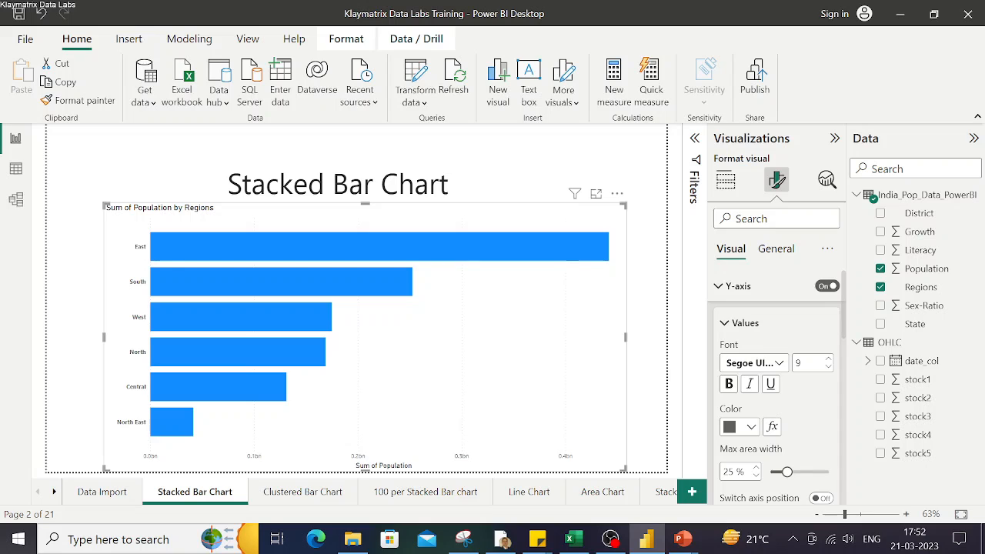
type("12")
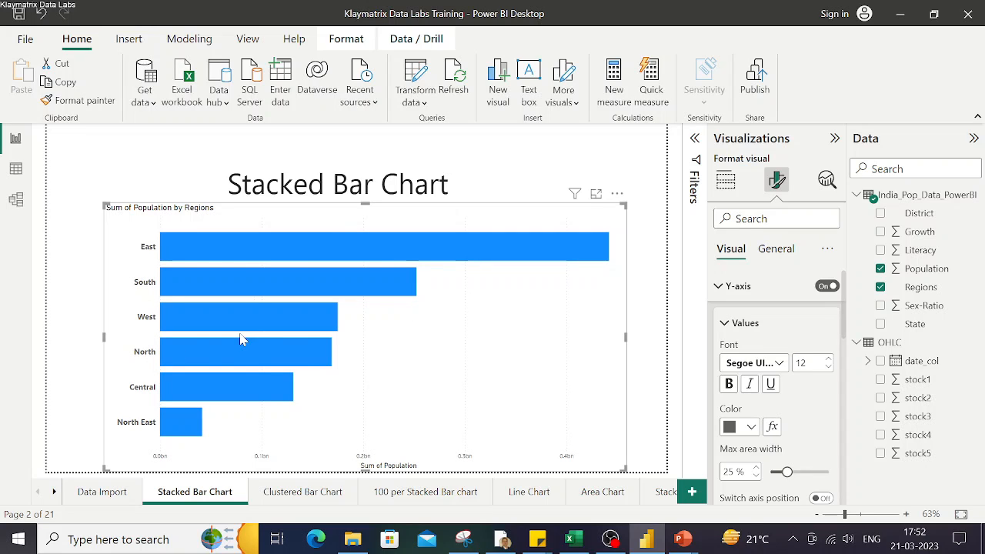
Change the Y-axis label font to Segoe UI Semibold at size 16
left_click(780, 364)
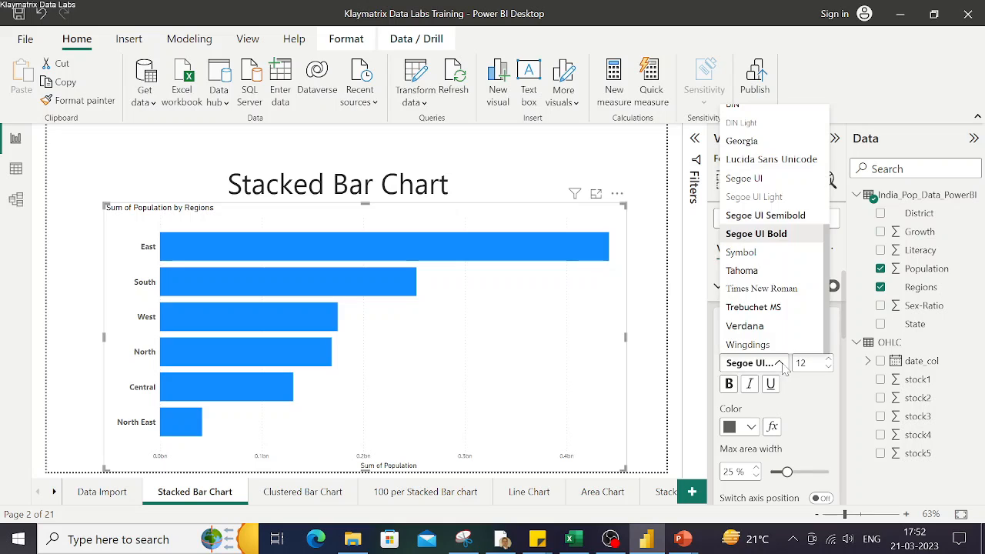
left_click(764, 215)
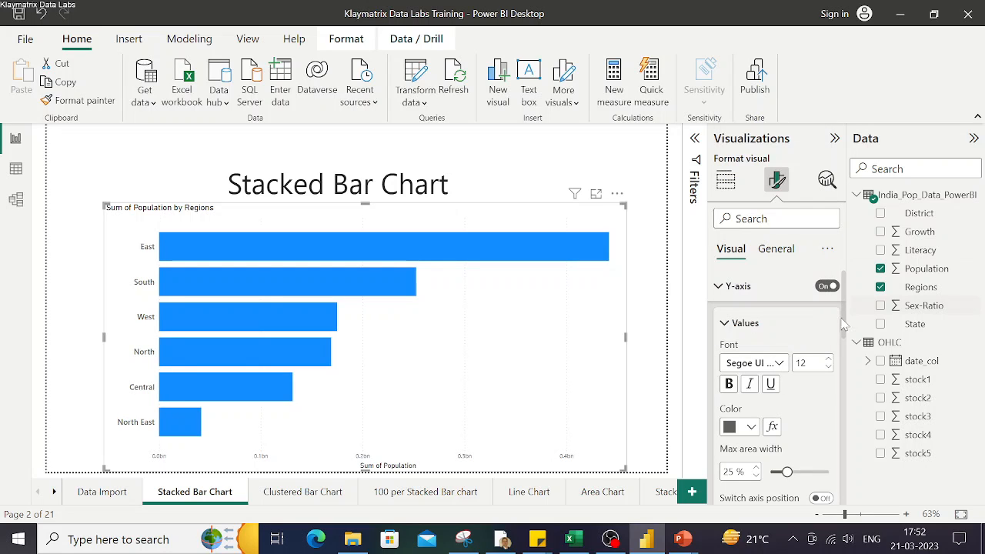
double_click(804, 363)
type("16")
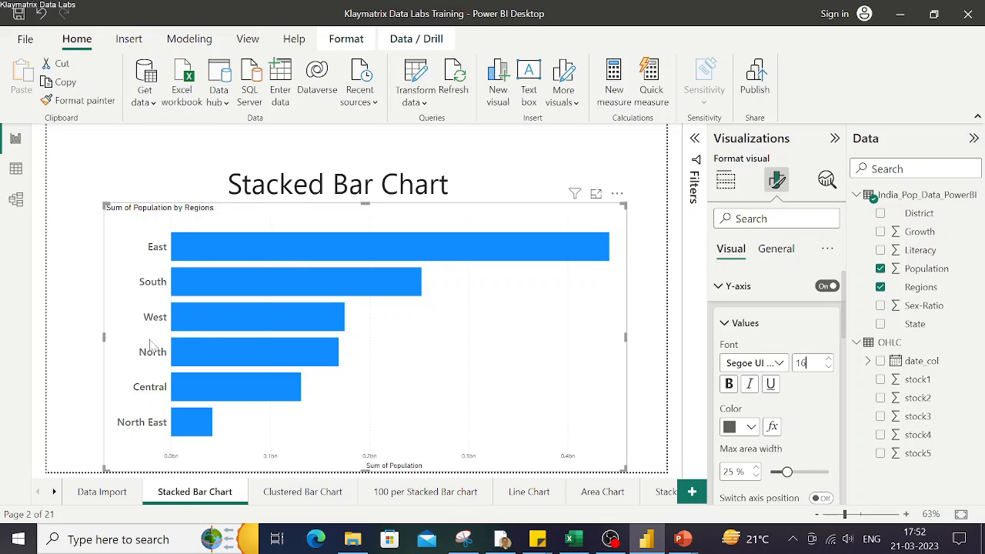
Set the Y-axis label color to dark blue
left_click(374, 457)
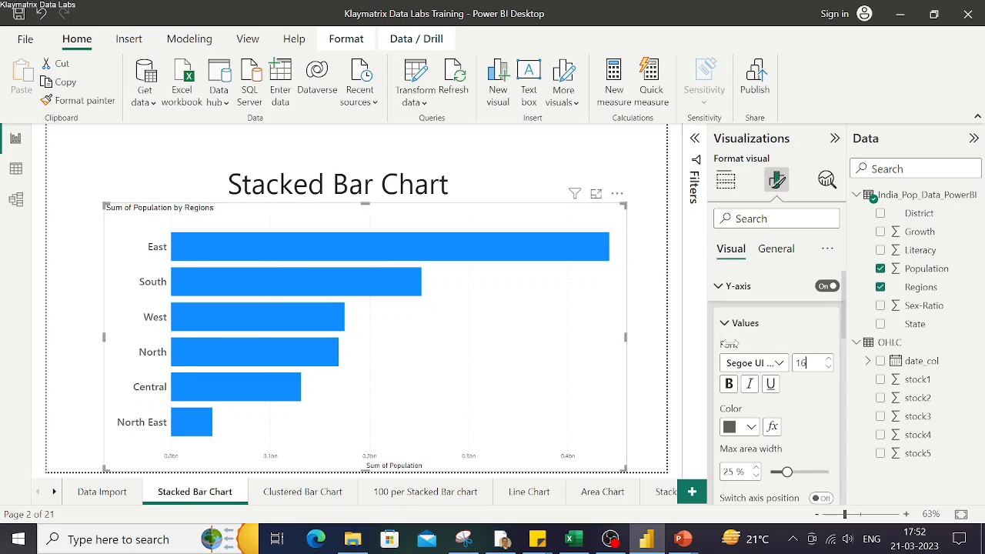
left_click(412, 463)
scroll(783, 408, "down", 5)
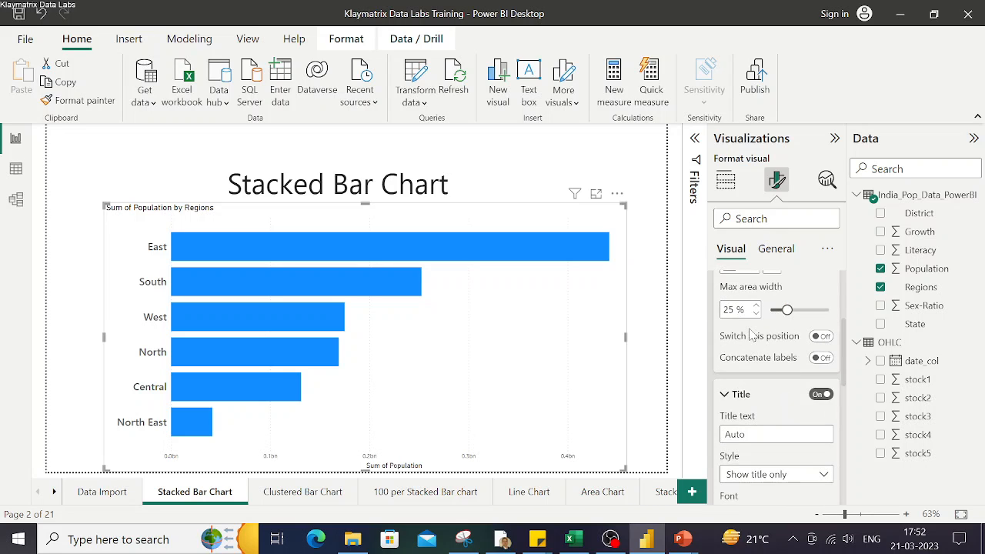
scroll(784, 377, "up", 4)
left_click(750, 381)
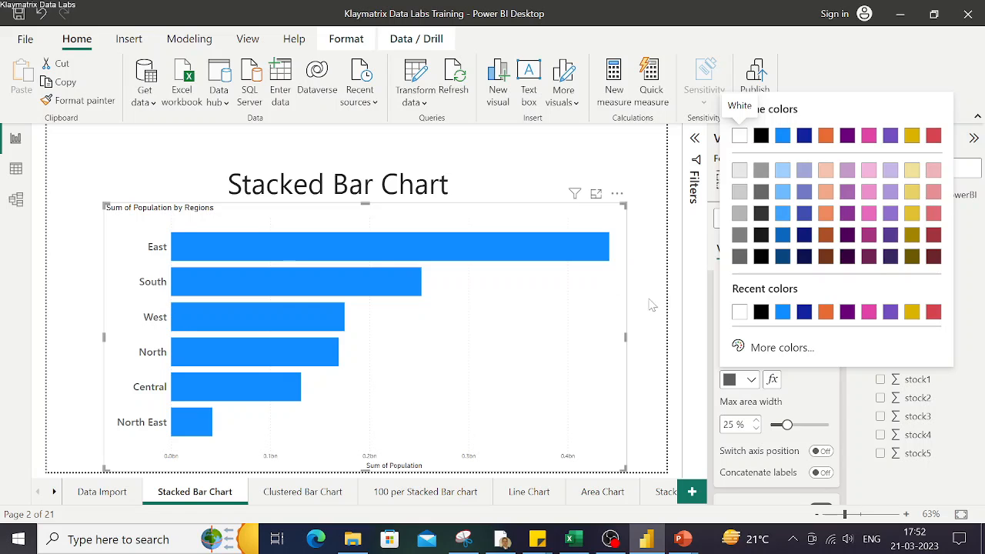
left_click(805, 311)
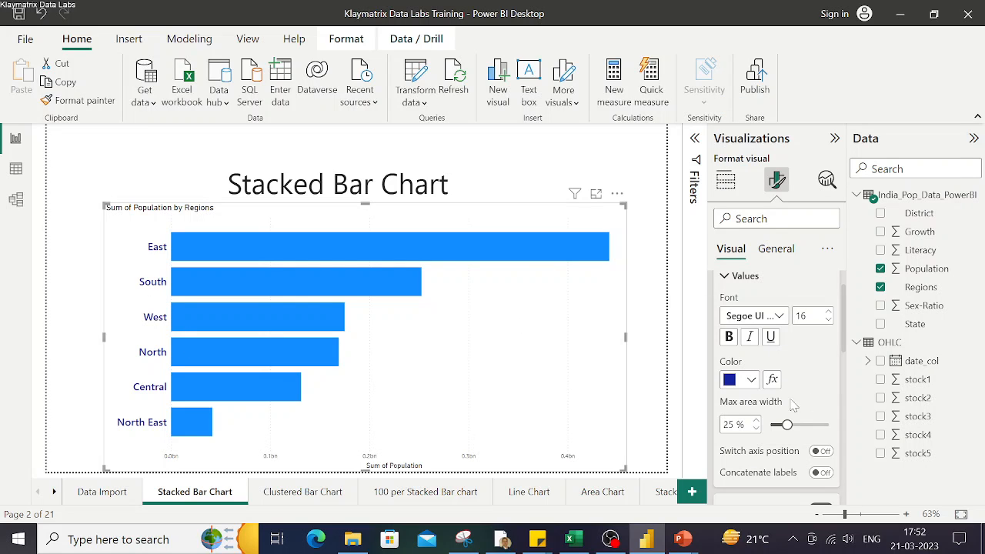
scroll(798, 390, "down", 2)
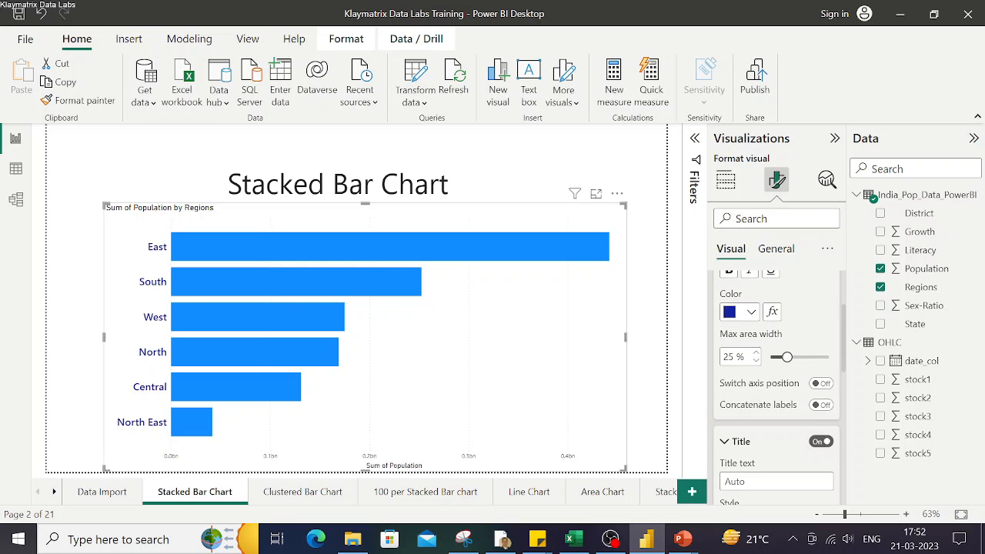
left_click(822, 383)
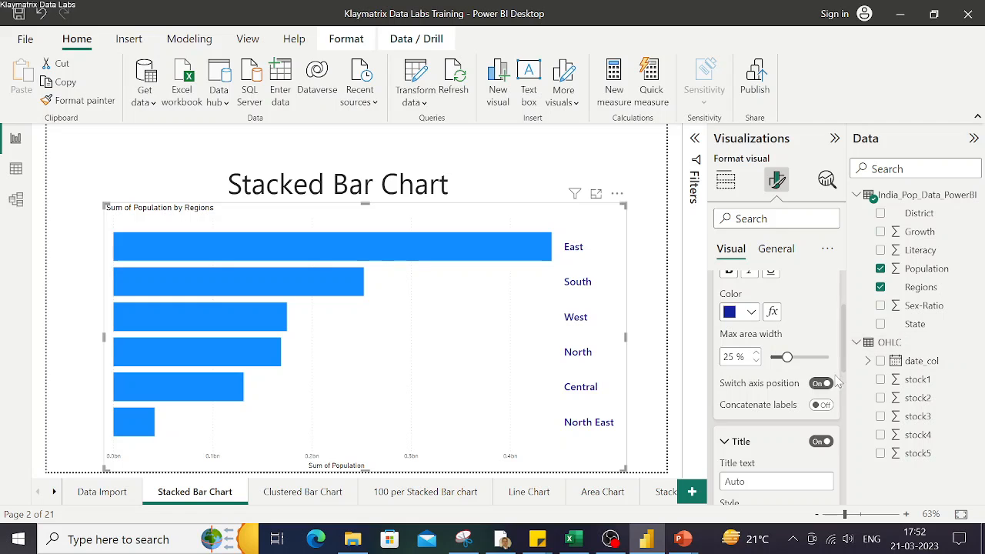
left_click(821, 385)
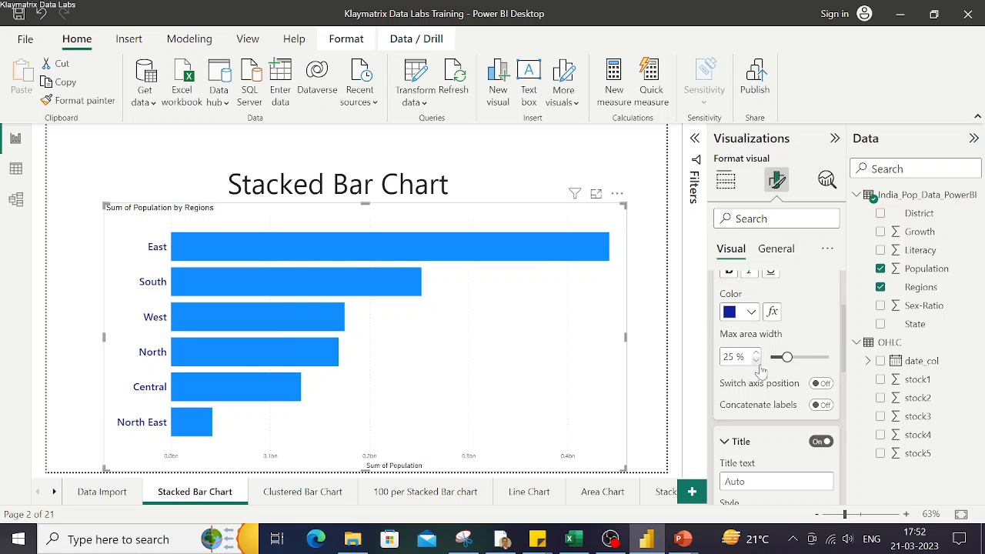
scroll(761, 366, "down", 2)
scroll(760, 365, "up", 5)
left_click(725, 327)
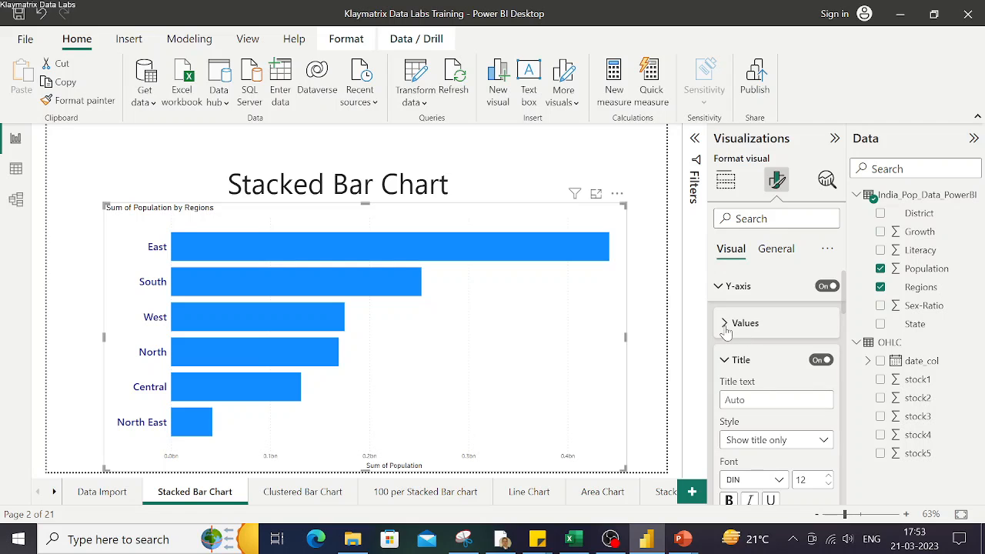
left_click(725, 326)
Set the Y-axis title text to Regions
scroll(768, 366, "down", 4)
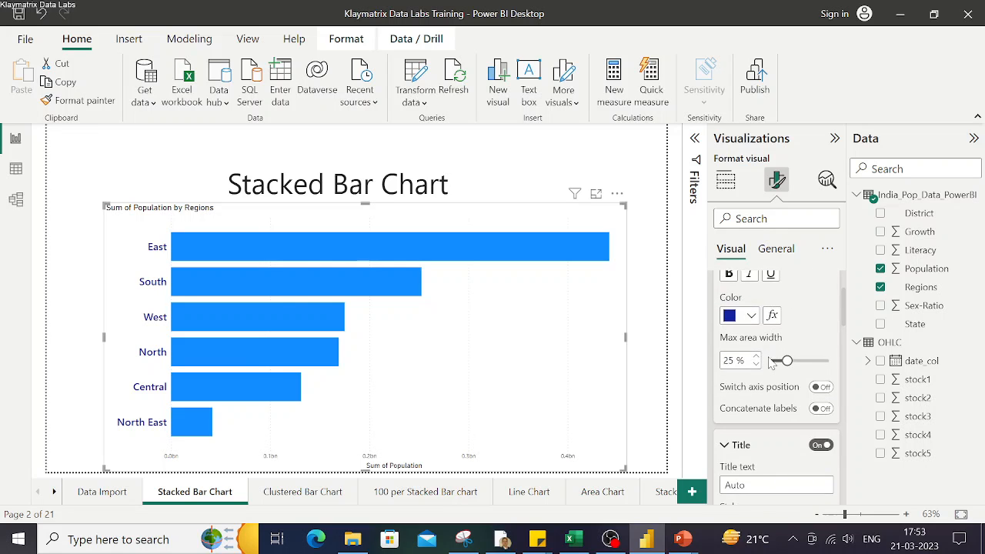
scroll(769, 363, "down", 1)
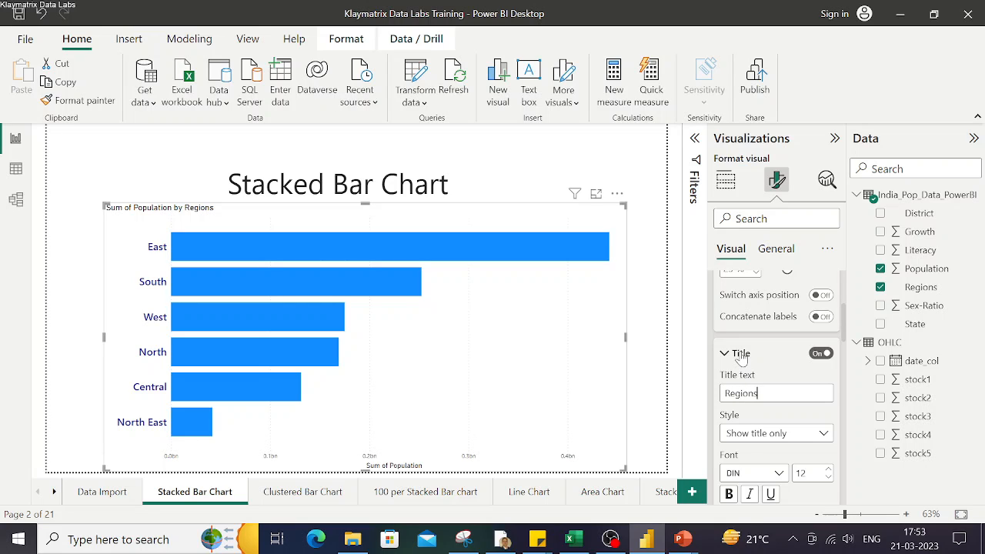
left_click(111, 350)
scroll(803, 431, "down", 1)
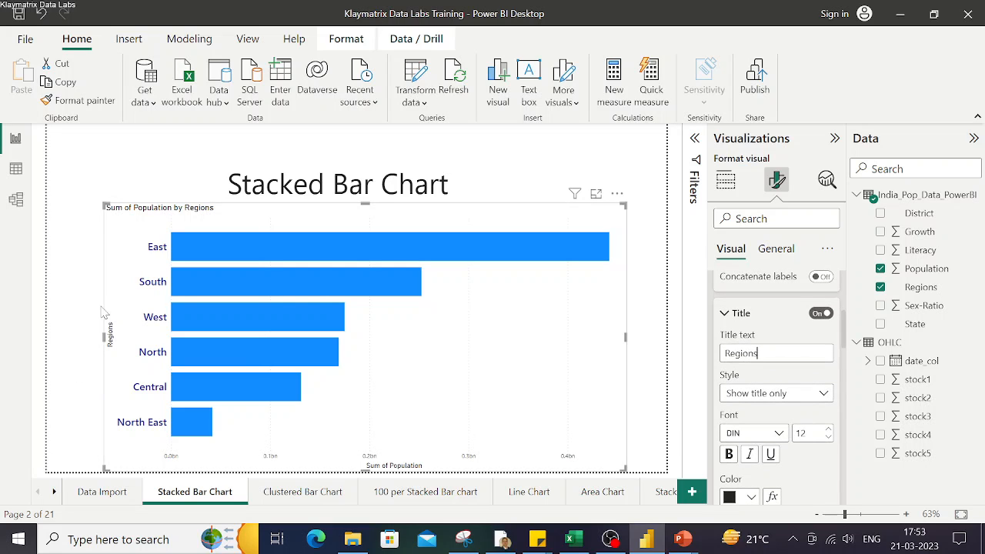
Open the X-axis range settings of the chart
scroll(787, 470, "down", 4)
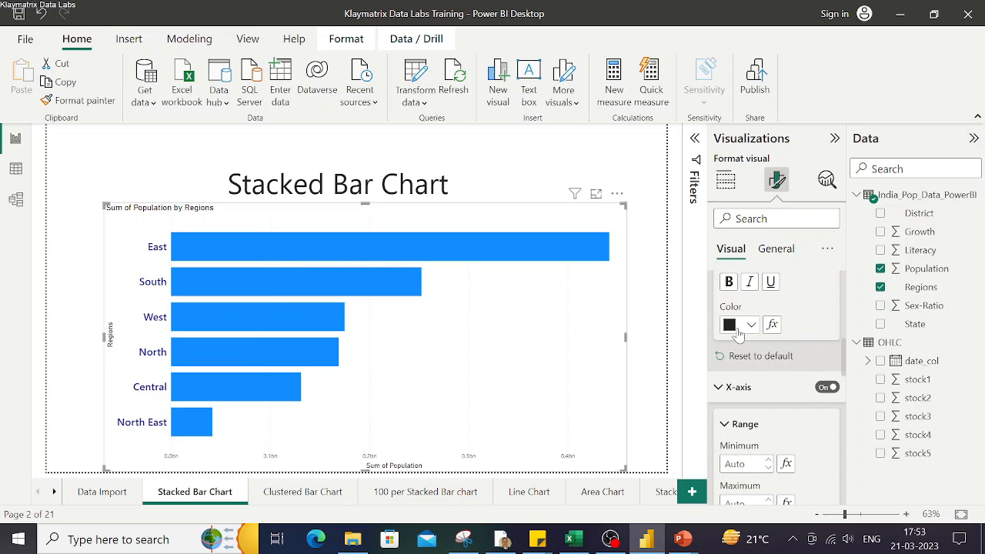
left_click(719, 389)
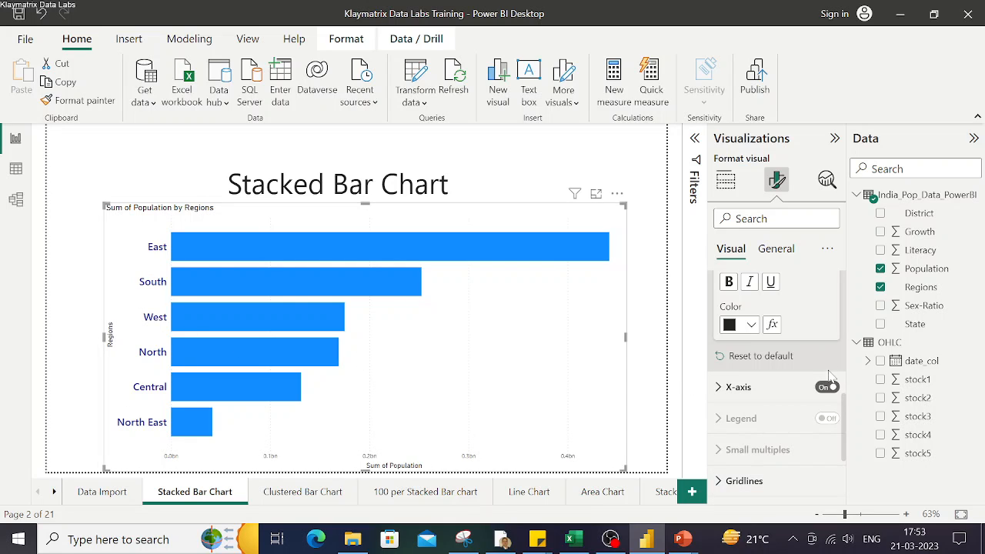
left_click(719, 389)
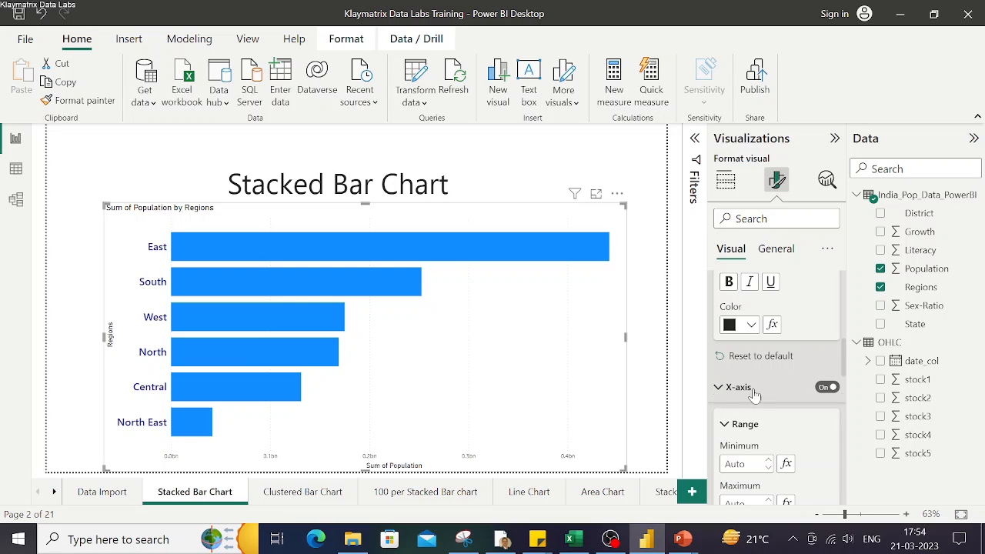
scroll(777, 416, "down", 3)
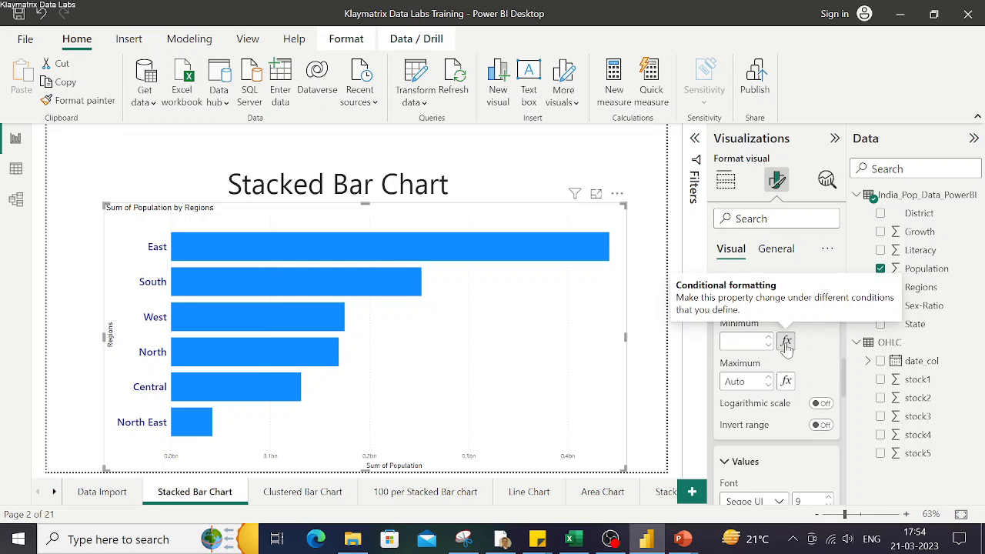
left_click(780, 351)
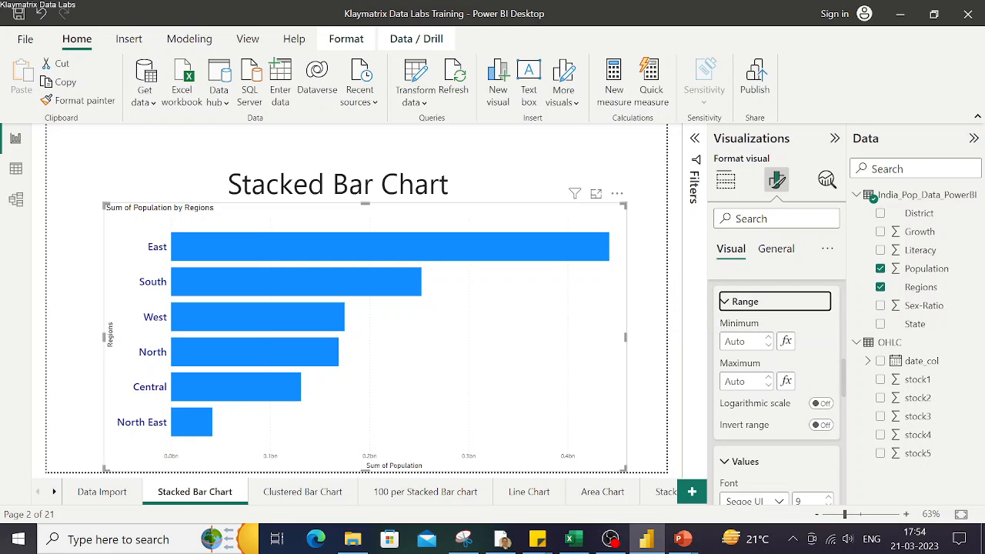
left_click(164, 461)
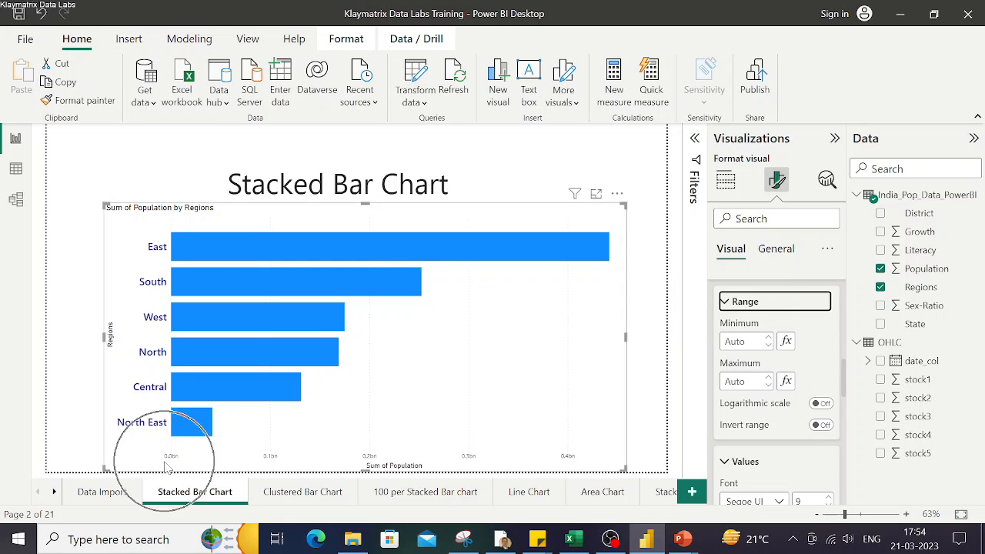
Try inverting the X-axis range, then switch Invert range back off
left_click(583, 463)
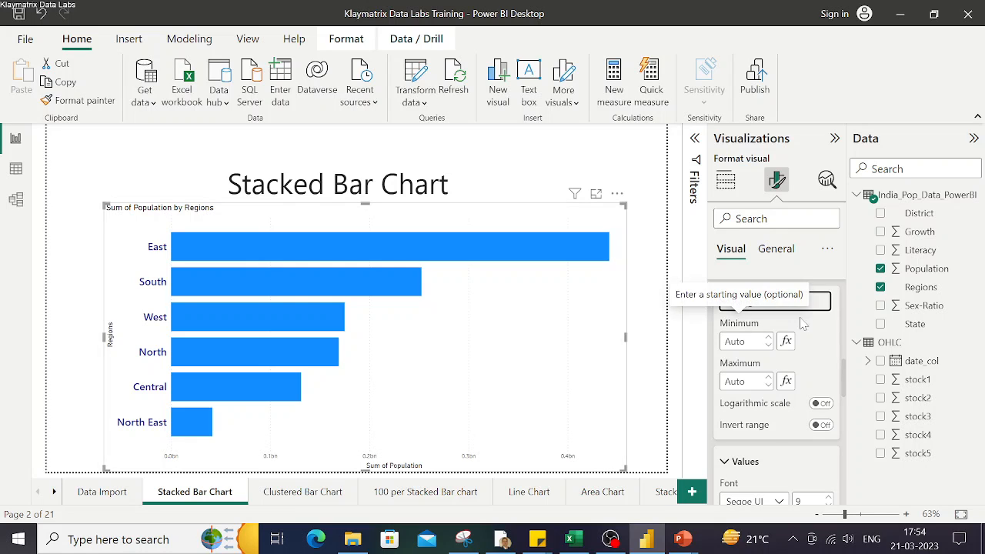
scroll(786, 437, "down", 1)
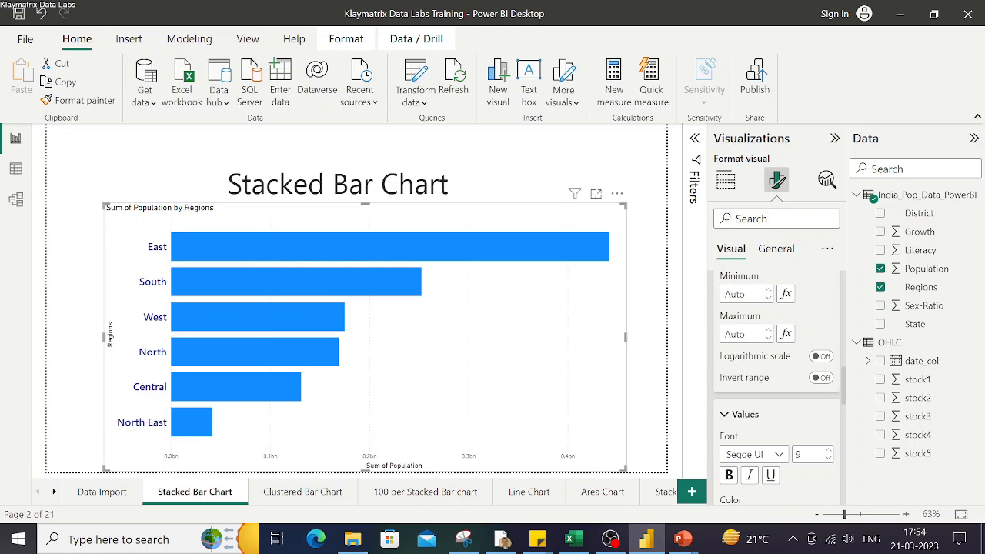
left_click(822, 379)
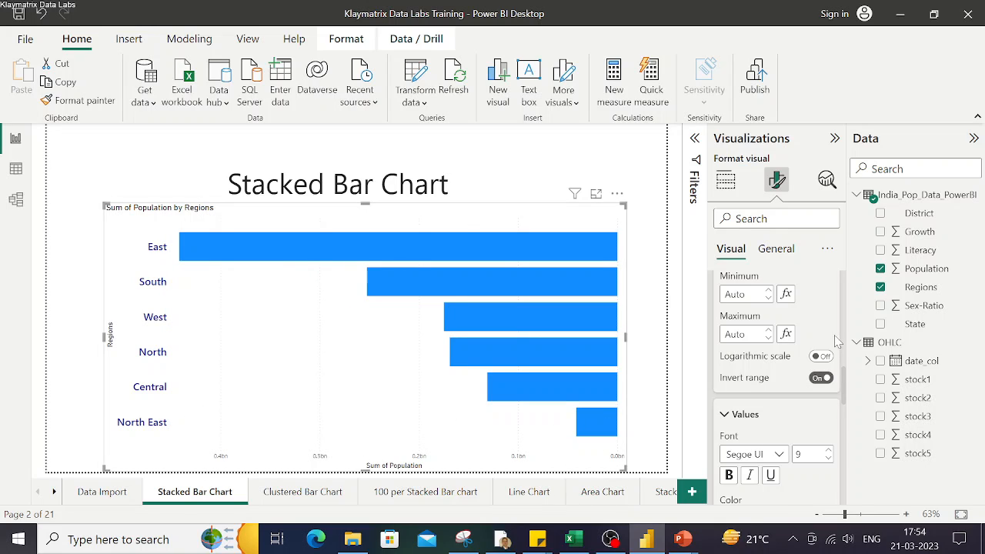
left_click(820, 379)
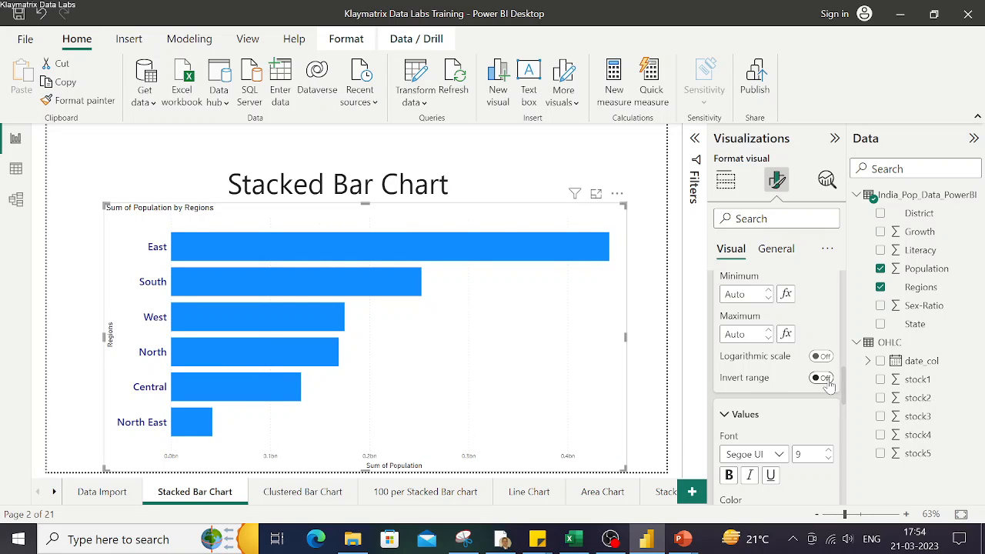
Review the Y-axis and X-axis formatting settings of the chart
scroll(792, 385, "up", 2)
scroll(792, 385, "up", 1)
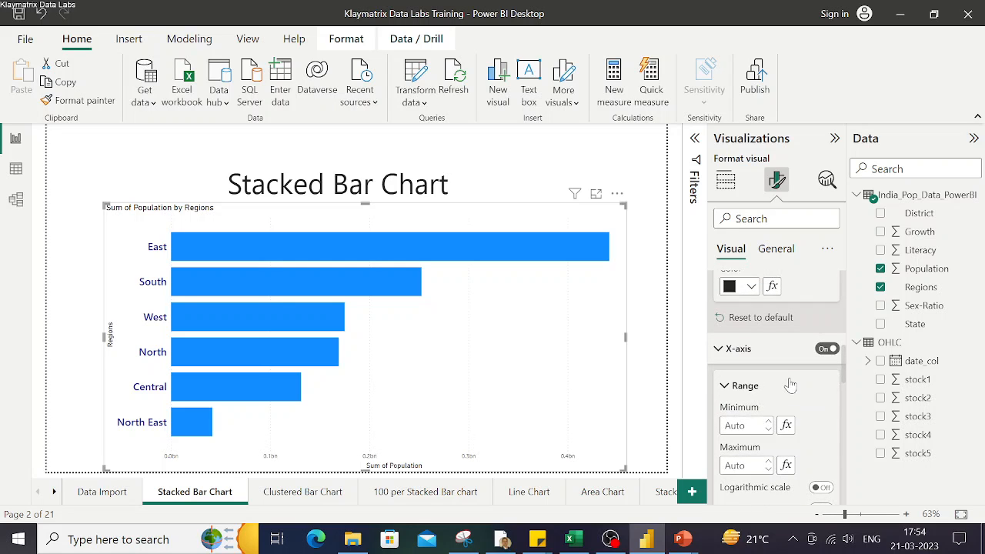
scroll(790, 385, "up", 1)
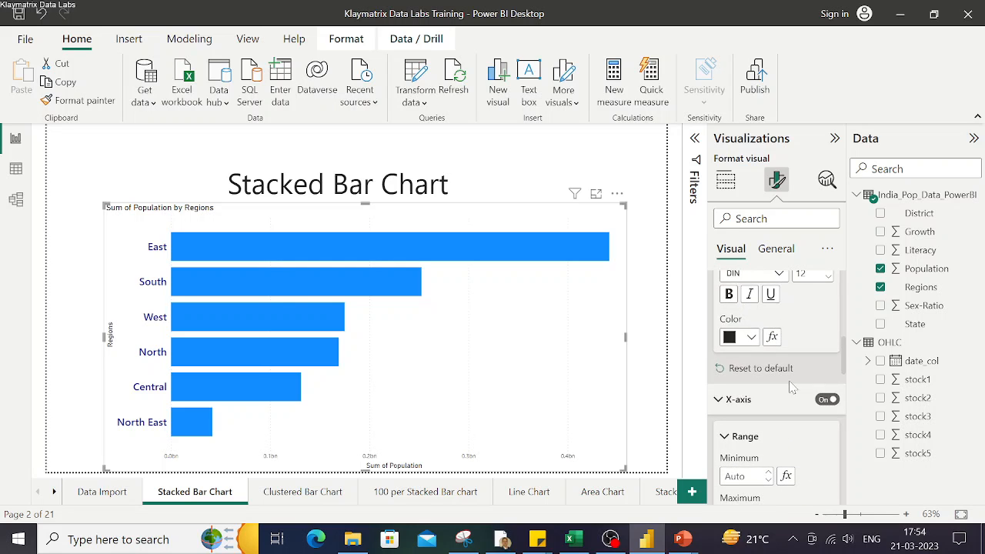
scroll(791, 385, "down", 2)
scroll(786, 384, "down", 1)
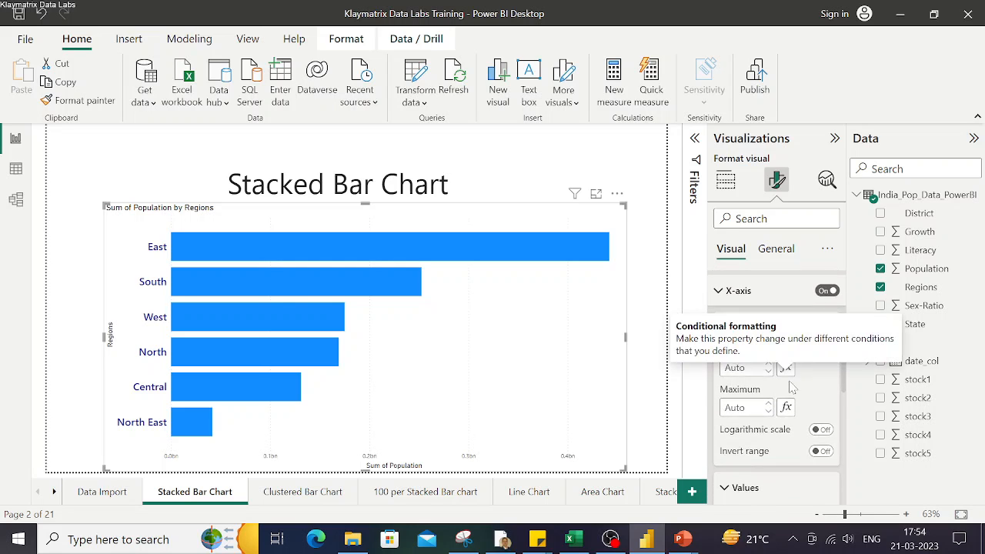
scroll(787, 384, "up", 2)
scroll(790, 387, "down", 5)
scroll(793, 387, "up", 1)
scroll(793, 387, "down", 1)
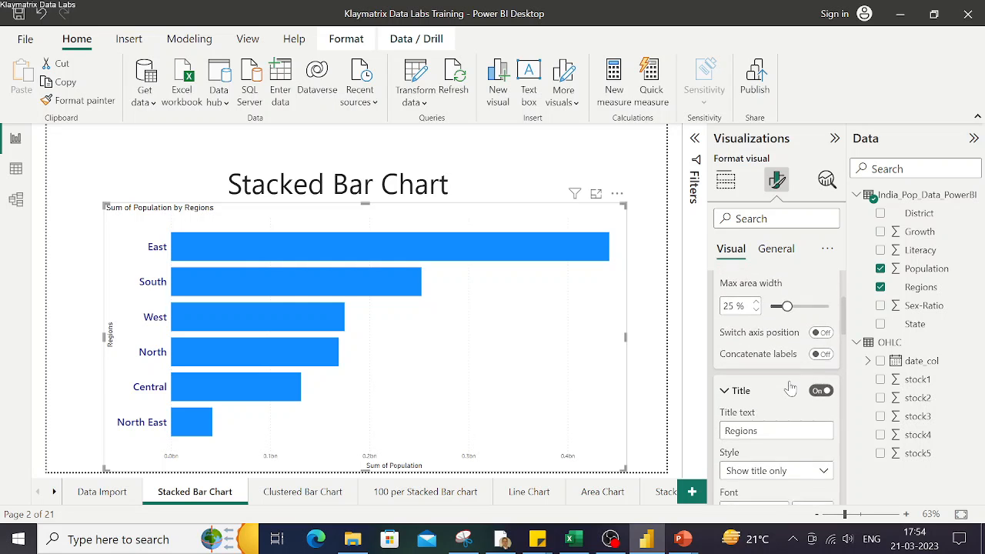
scroll(793, 387, "up", 1)
scroll(791, 387, "down", 2)
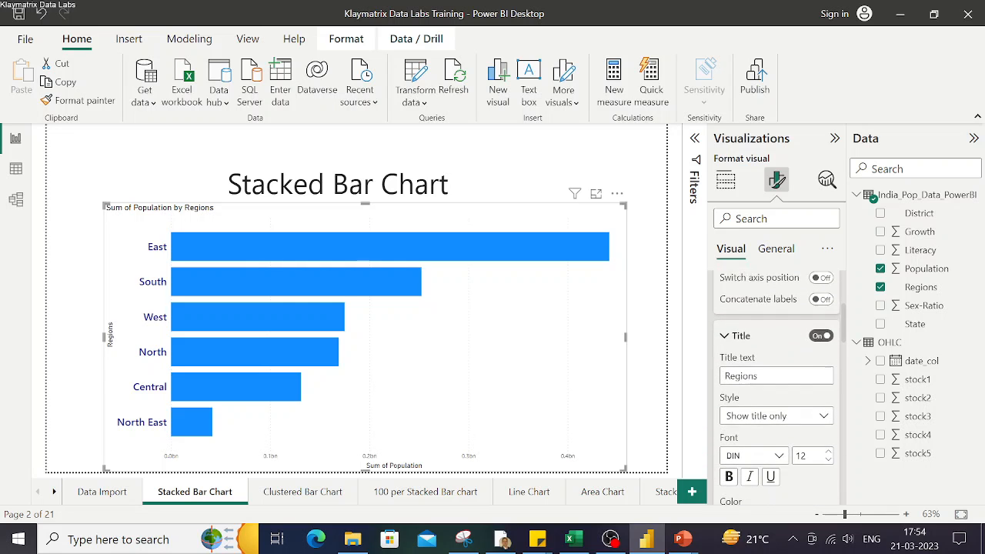
scroll(777, 385, "up", 3)
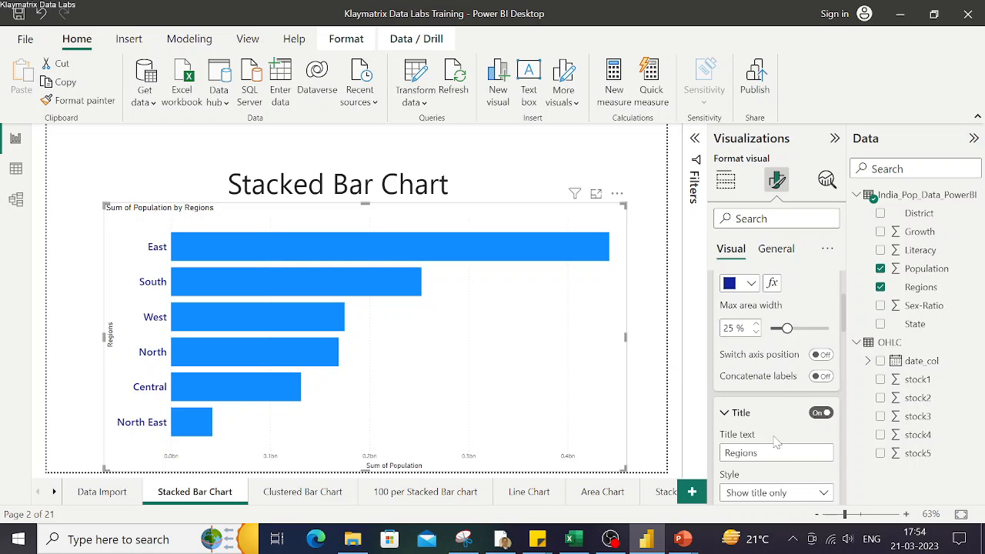
scroll(777, 443, "down", 6)
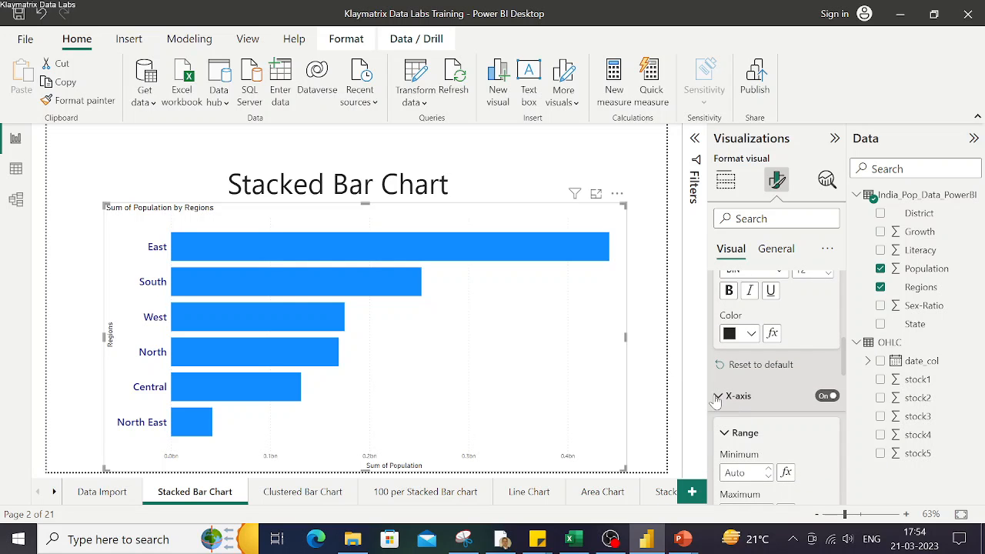
Set the X-axis title text to Population
left_click(737, 397)
scroll(743, 415, "down", 3)
scroll(743, 416, "up", 1)
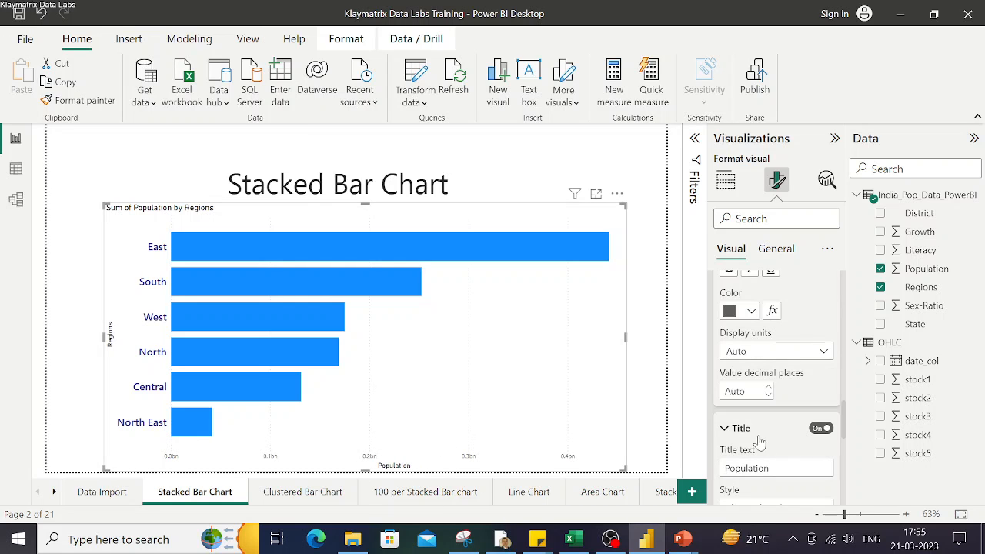
Set the vertical gridlines to blue with a 3 px width
scroll(760, 441, "down", 10)
scroll(759, 441, "down", 1)
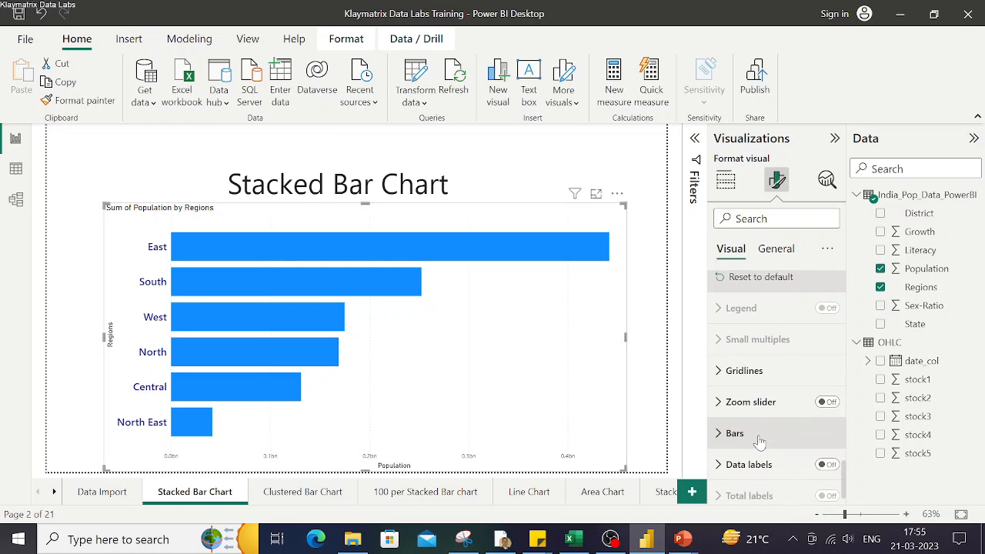
key("ctrl")
key("ctrl")
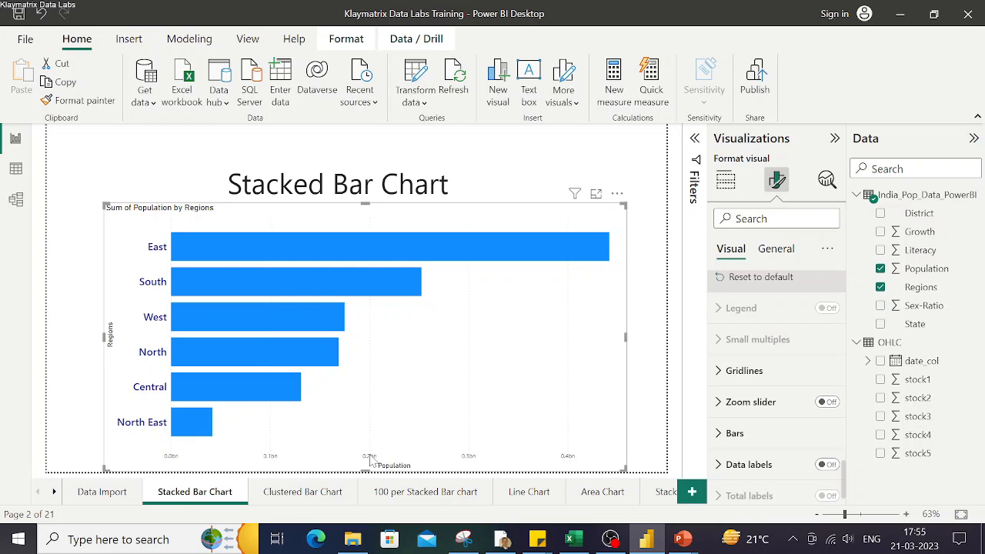
key("ctrl")
key("ctrl")
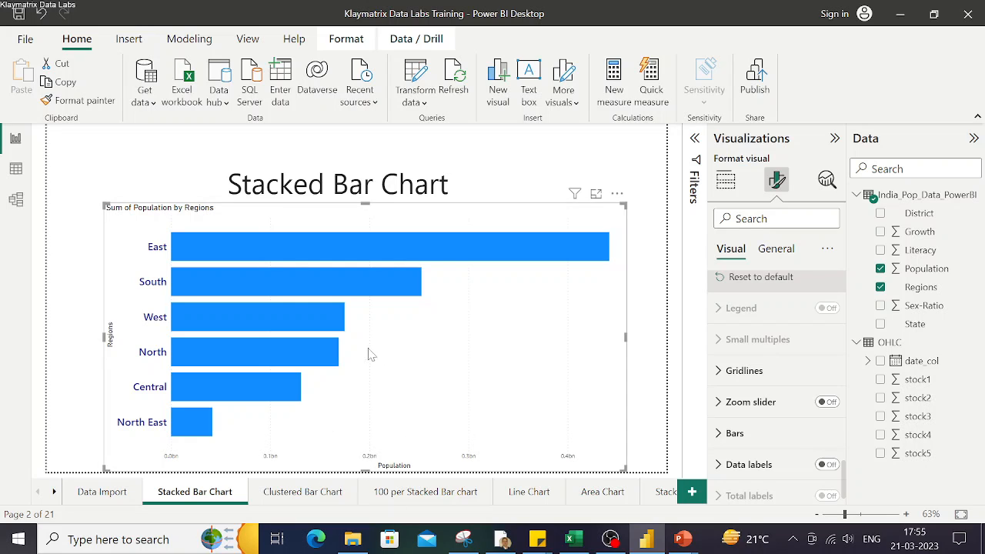
left_click(742, 373)
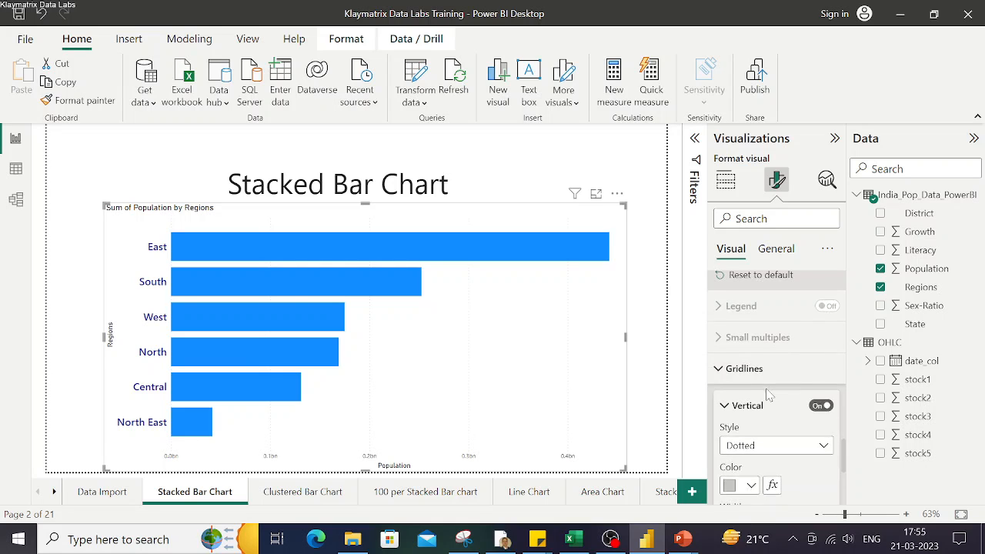
scroll(769, 394, "down", 1)
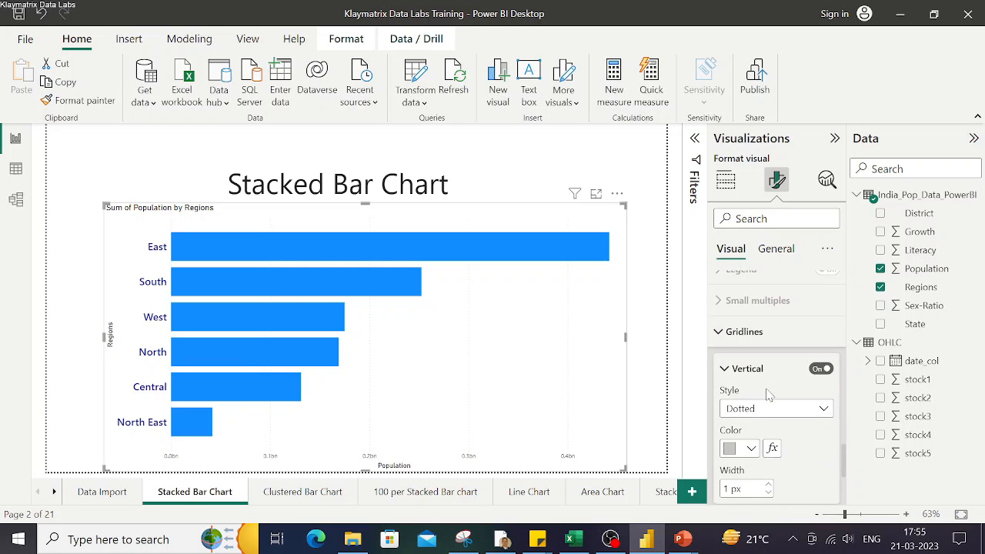
left_click(750, 448)
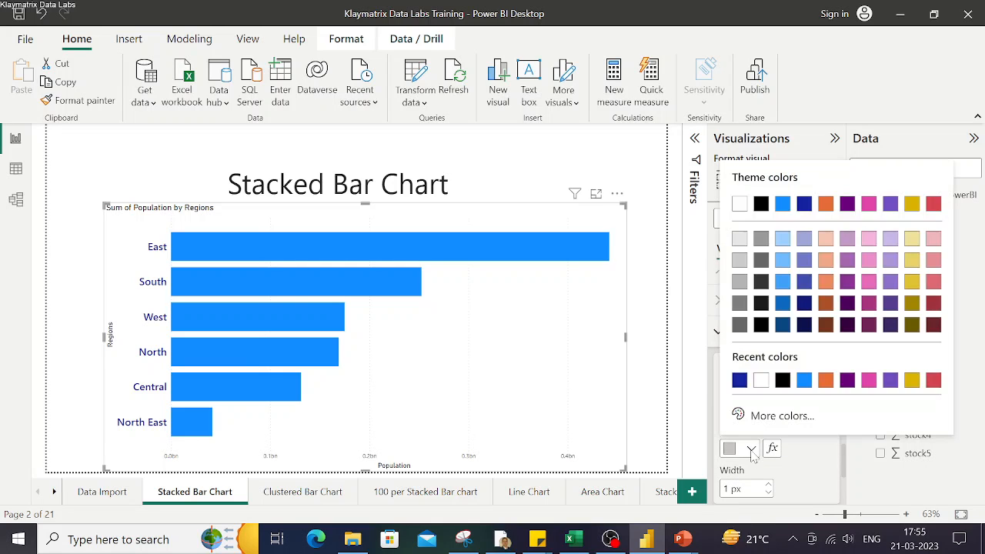
left_click(761, 203)
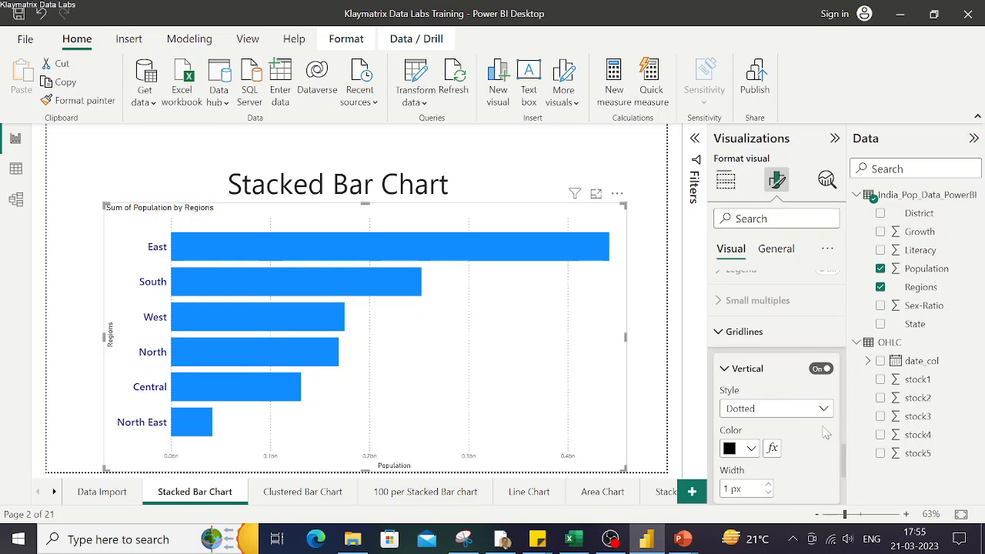
left_click(750, 449)
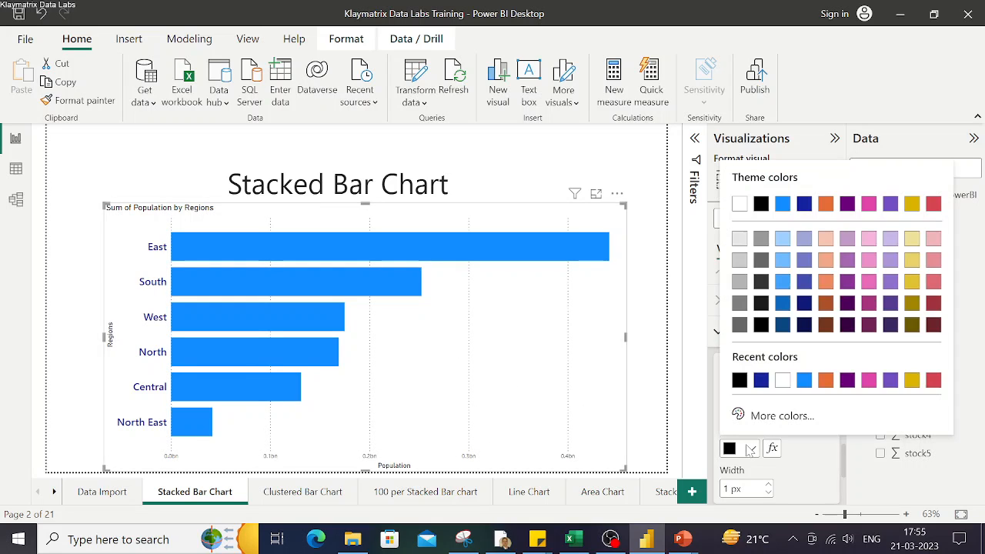
left_click(804, 380)
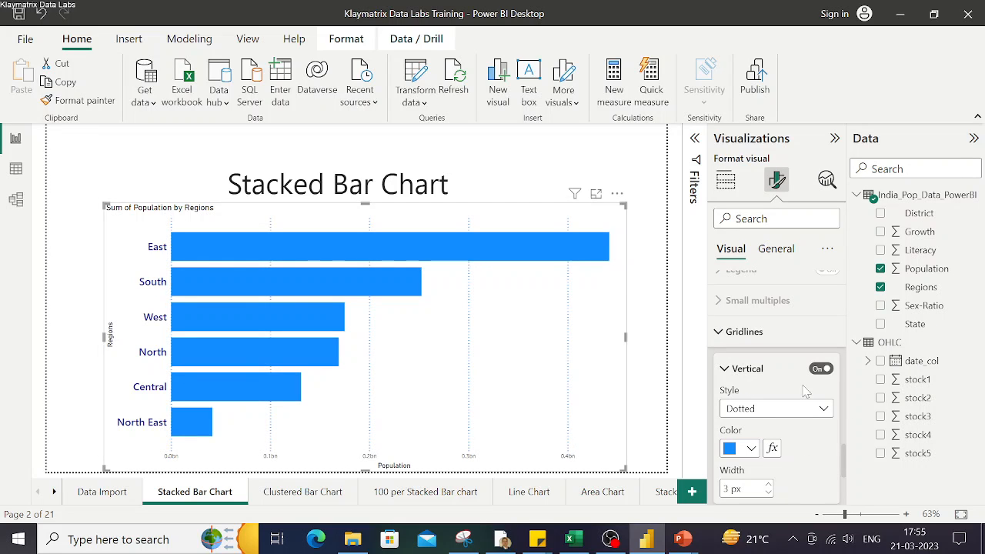
Turn the vertical gridlines off
left_click(823, 371)
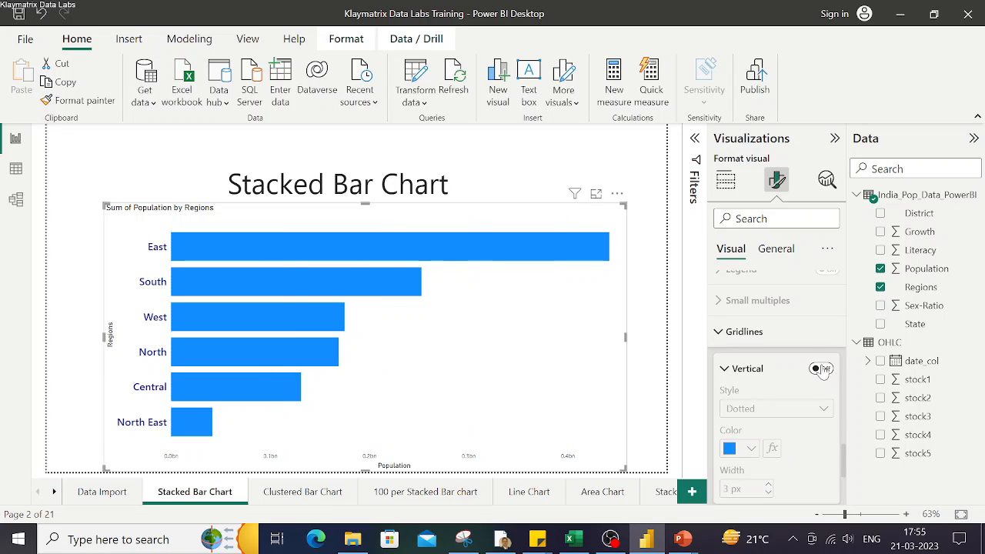
left_click(823, 369)
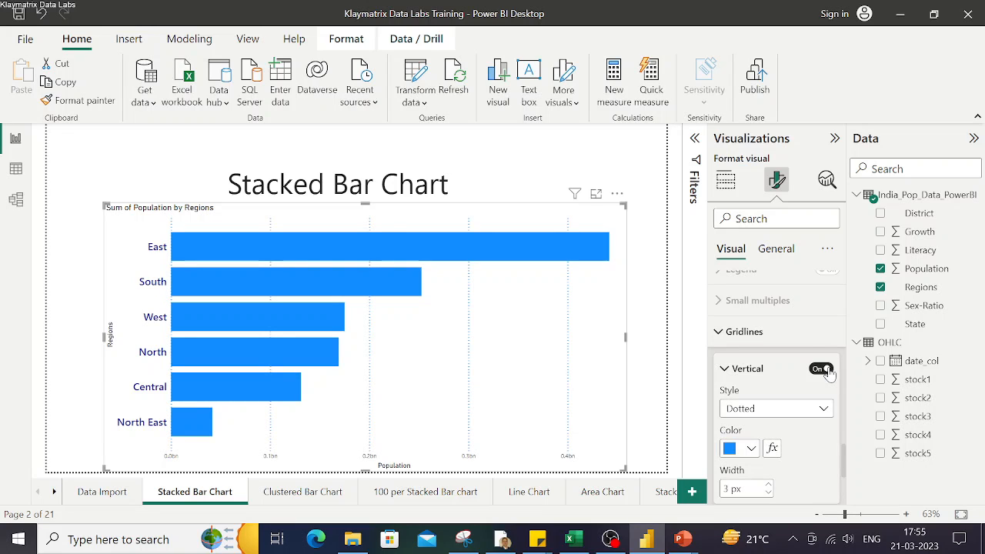
left_click(569, 468)
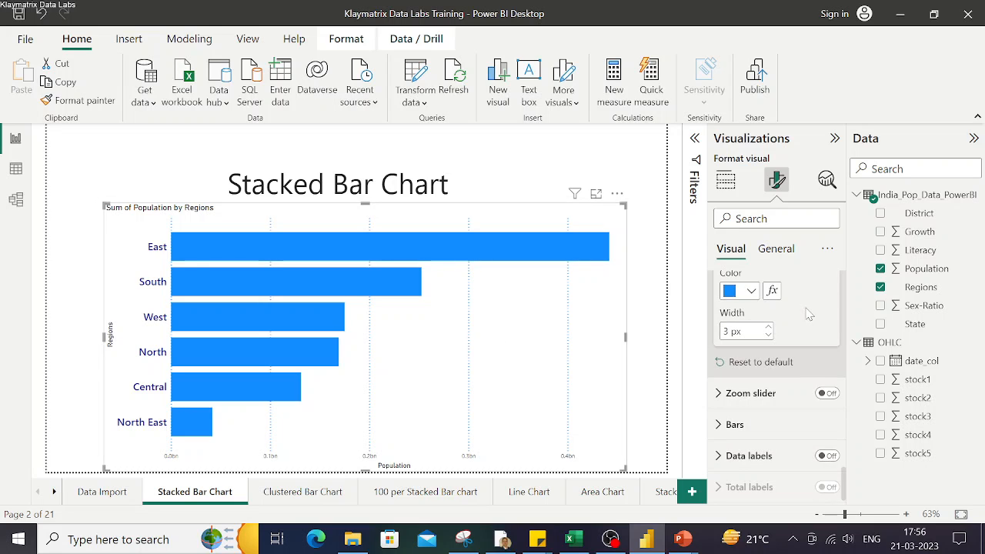
scroll(808, 314, "up", 3)
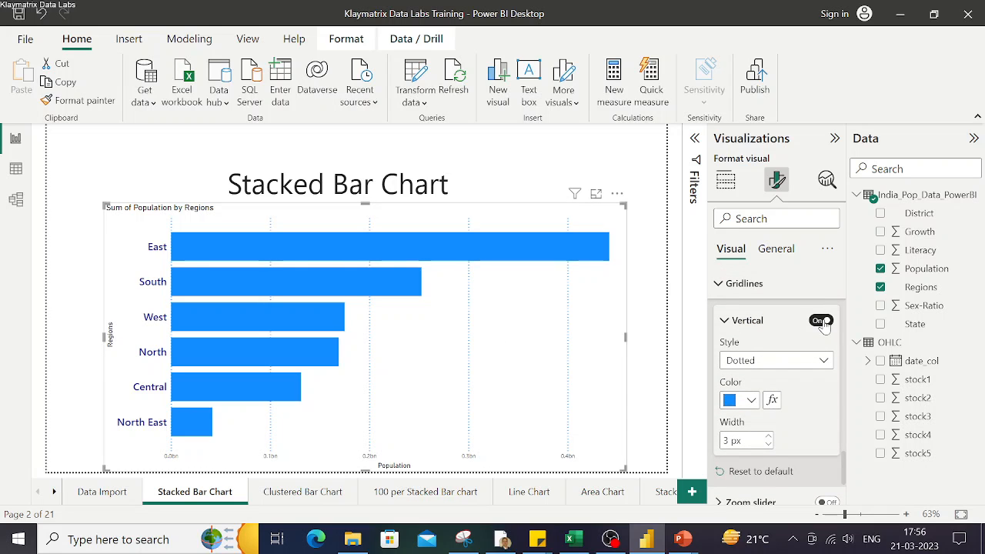
left_click(818, 321)
scroll(784, 358, "down", 3)
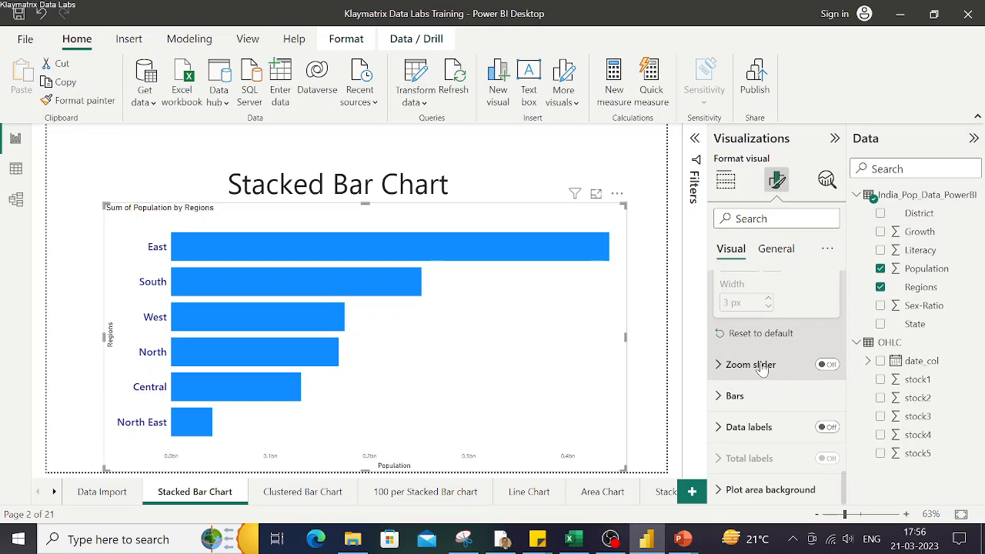
Turn on the zoom slider and drag both of its handles to narrow the displayed population range
left_click(727, 370)
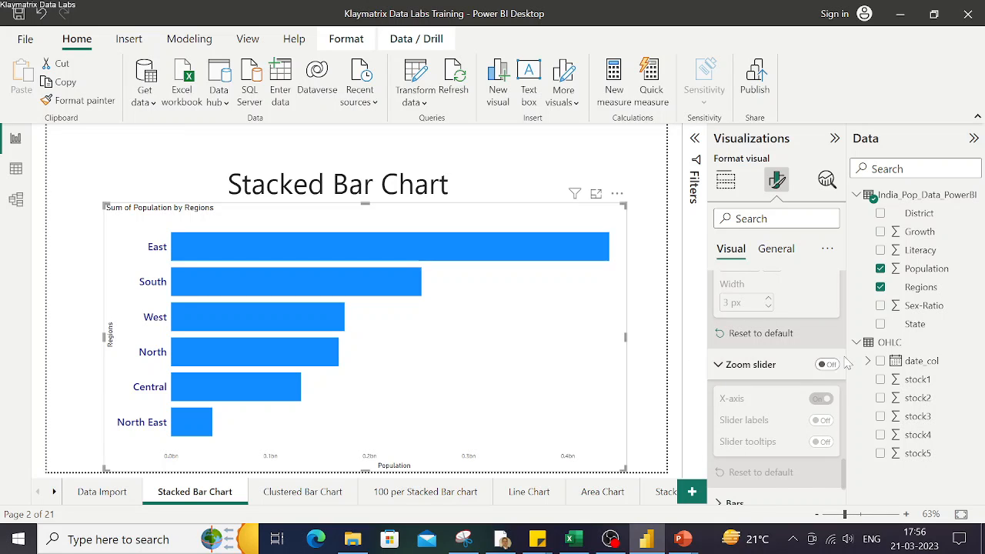
left_click(829, 366)
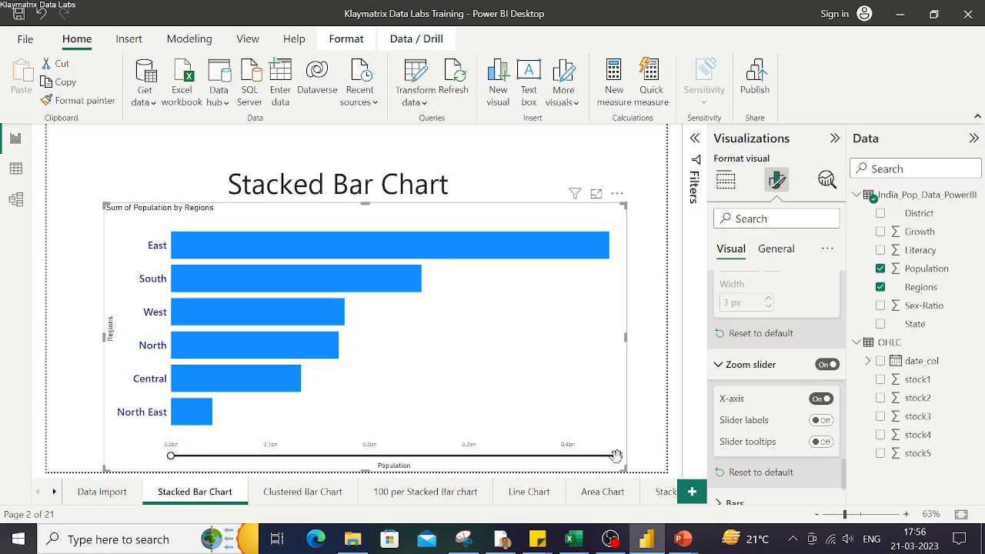
left_click_drag(616, 456, 502, 458)
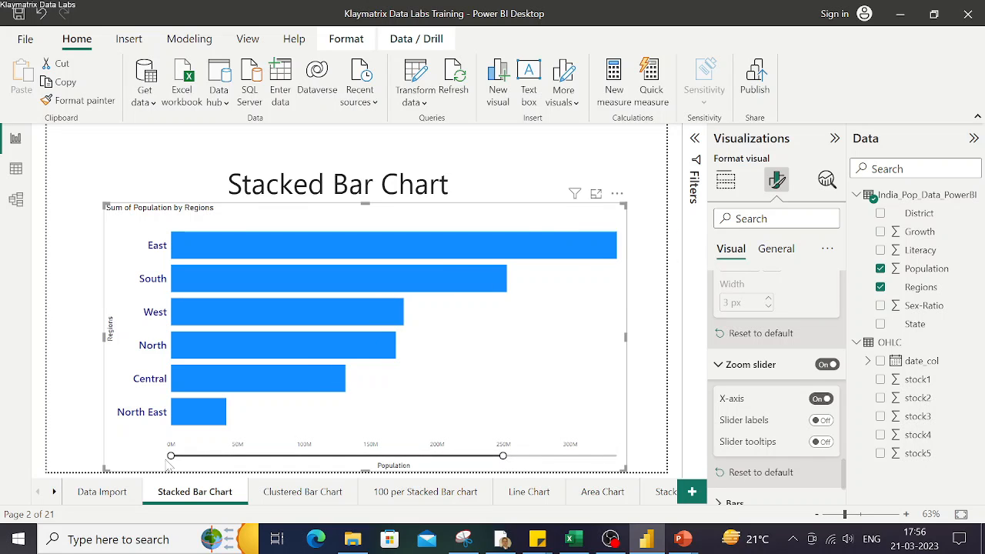
left_click_drag(168, 457, 268, 457)
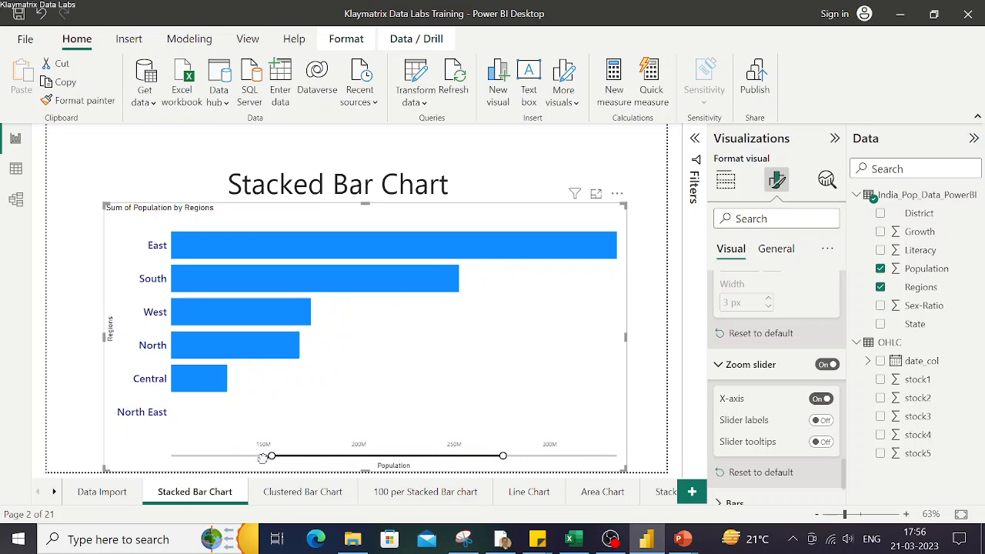
Collapse the zoom slider settings and switch the zoom slider off
left_click(723, 365)
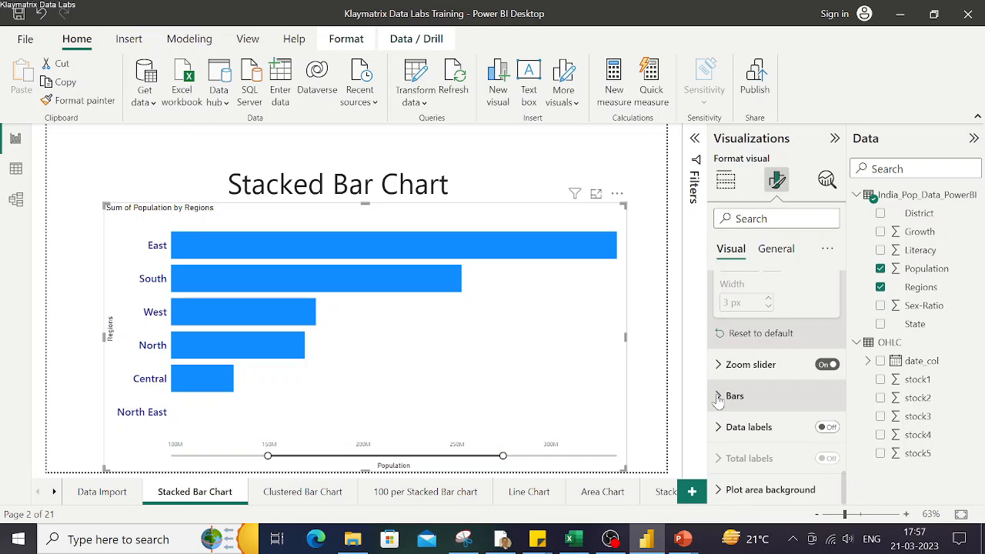
left_click(827, 366)
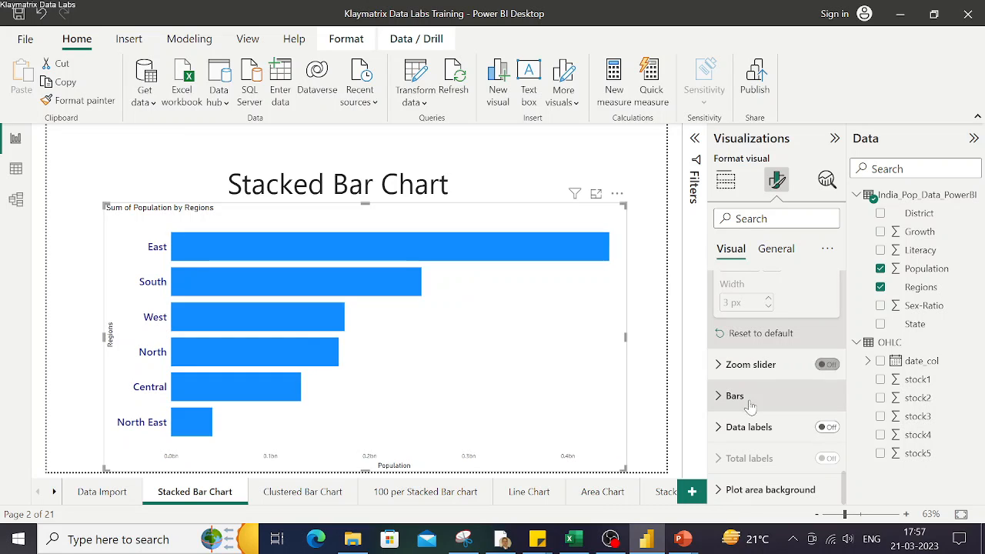
Set the default bar color to black
left_click(719, 398)
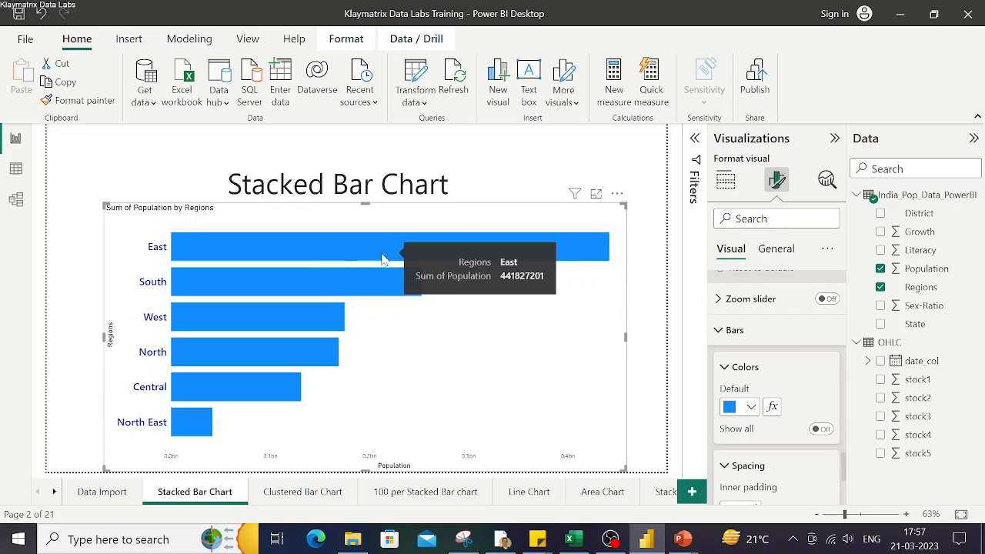
left_click(752, 407)
left_click(761, 340)
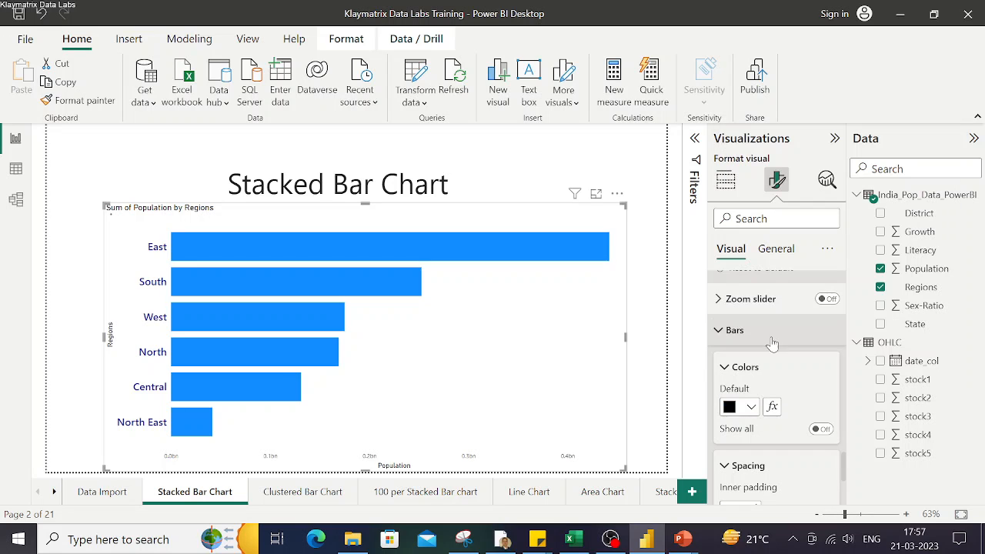
Set the default bar color to dark blue from the recent colors
left_click(752, 407)
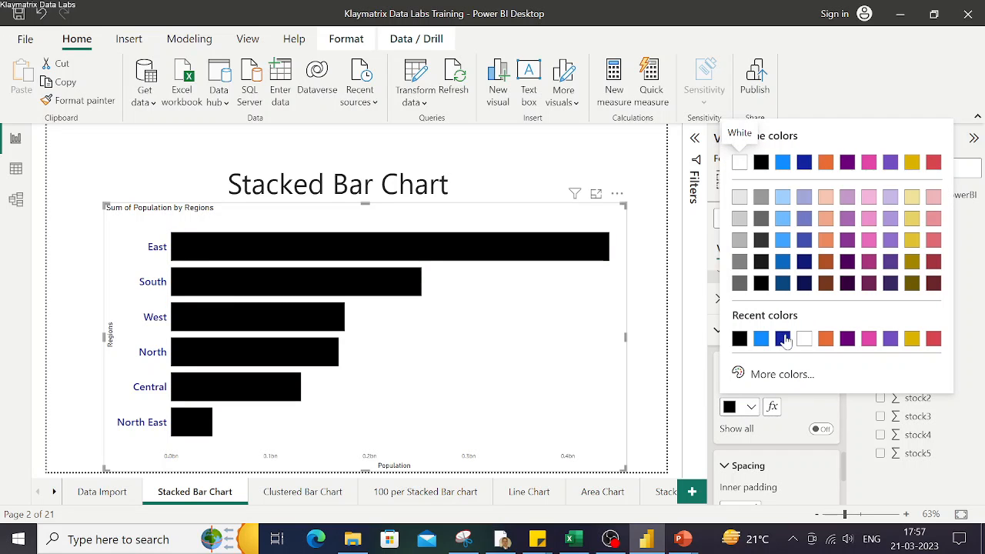
left_click(782, 340)
scroll(808, 385, "down", 1)
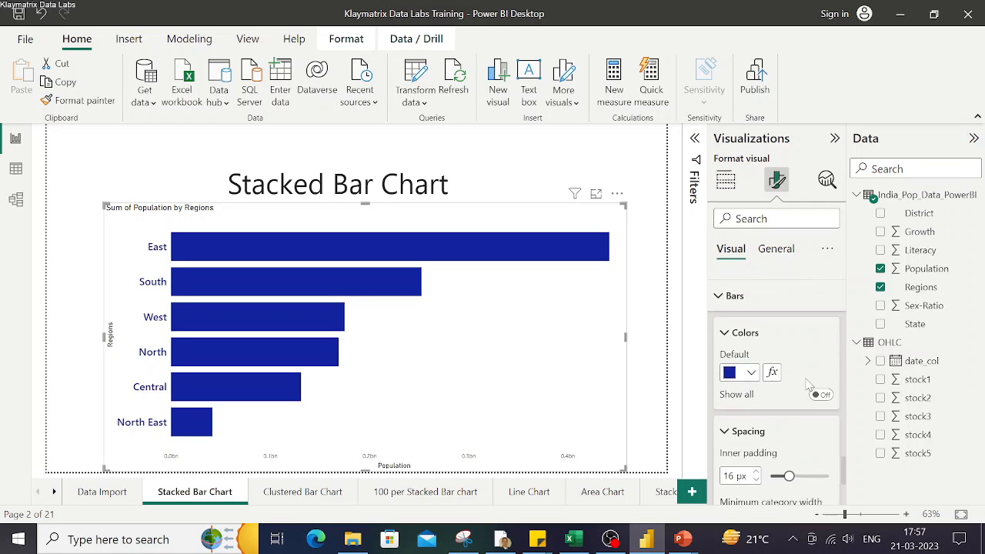
Increase the bars' inner padding to 19 px
scroll(808, 385, "down", 3)
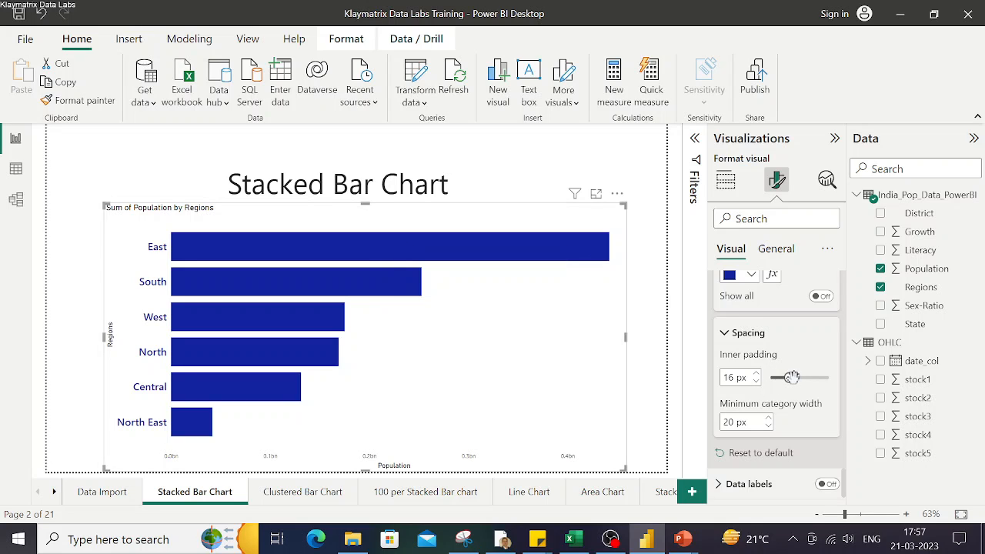
mouse_move(790, 378)
left_mouse_down()
mouse_move(818, 378)
mouse_move(785, 376)
mouse_move(793, 378)
left_mouse_up()
scroll(796, 422, "down", 1)
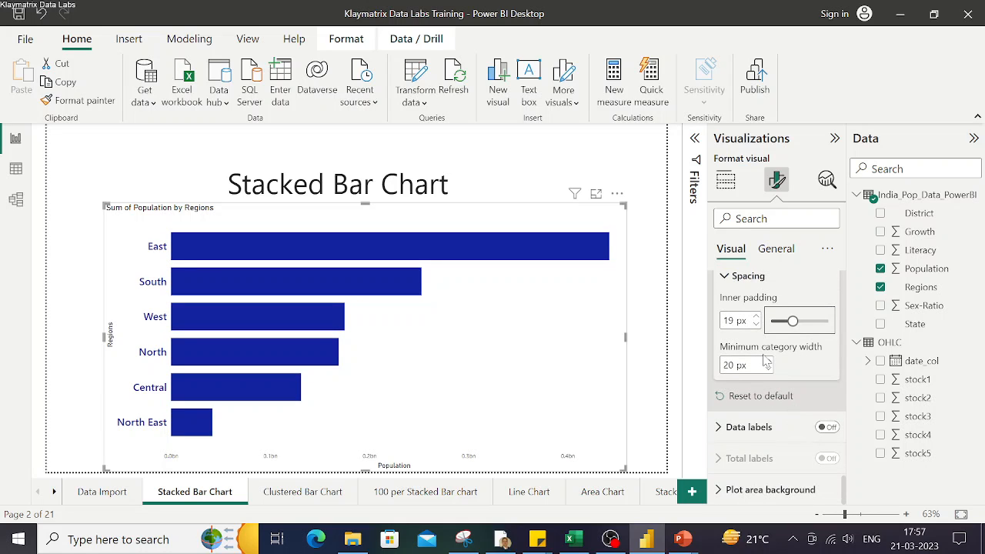
key("ctrl")
key("ctrl")
key("ctrl")
Replace Regions with State on the chart's Y-axis
left_click(727, 181)
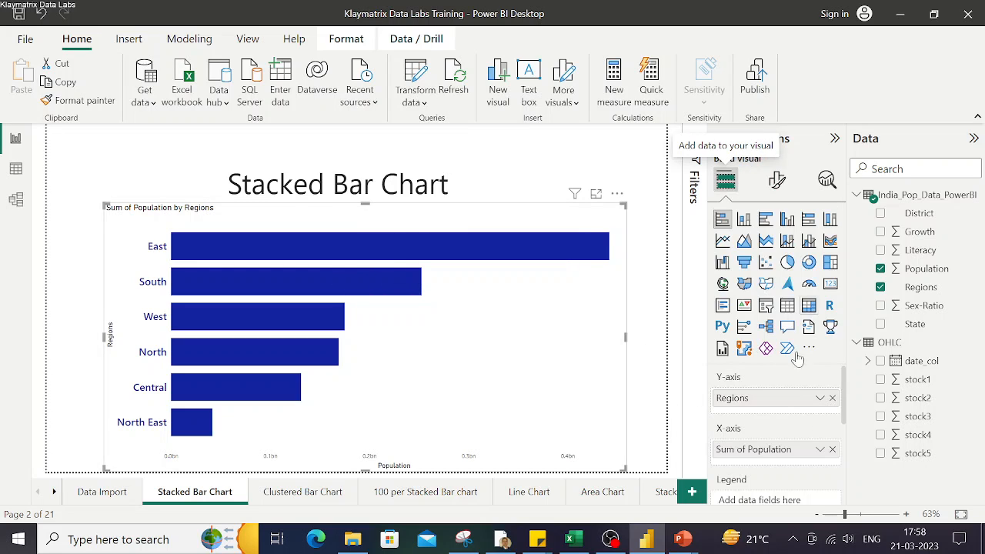
left_click(832, 398)
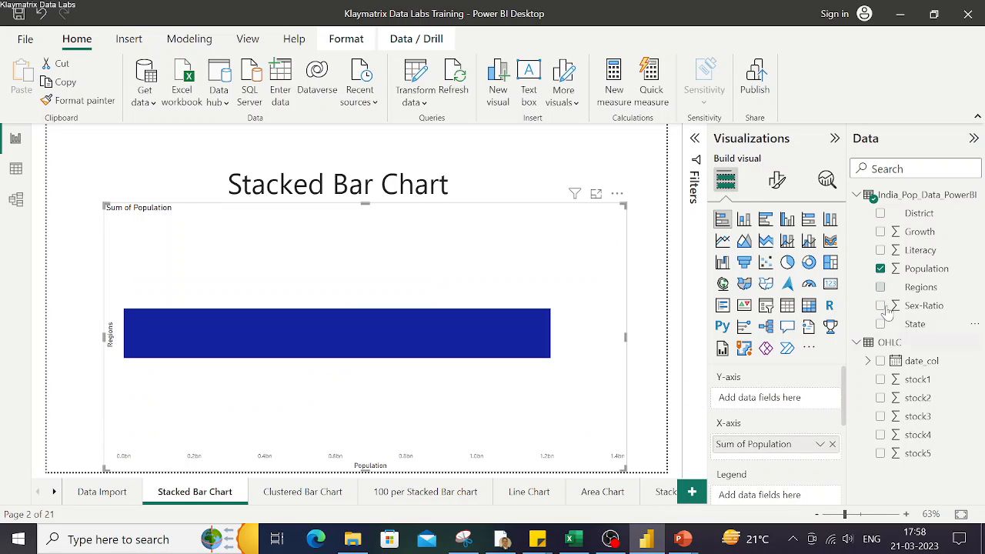
left_click(881, 325)
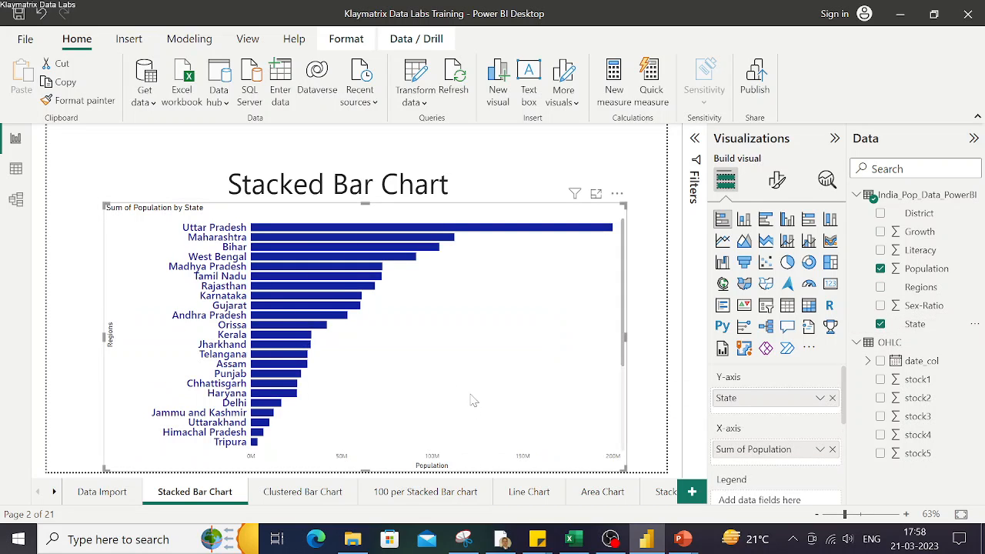
scroll(471, 399, "down", 3)
scroll(470, 399, "up", 3)
Raise the minimum category width of the bars to 52 px
left_click(777, 185)
scroll(771, 381, "down", 3)
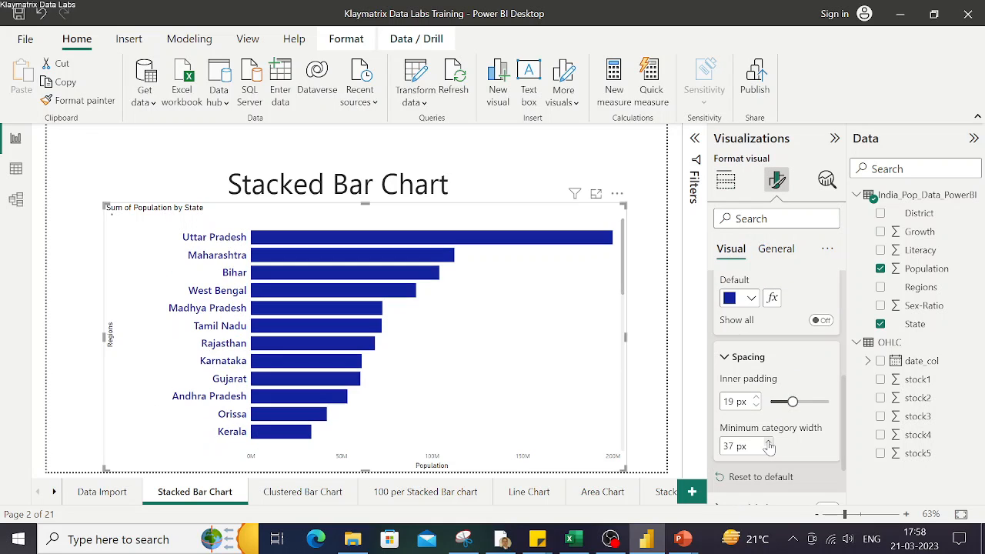
left_click(769, 443)
left_click(769, 443)
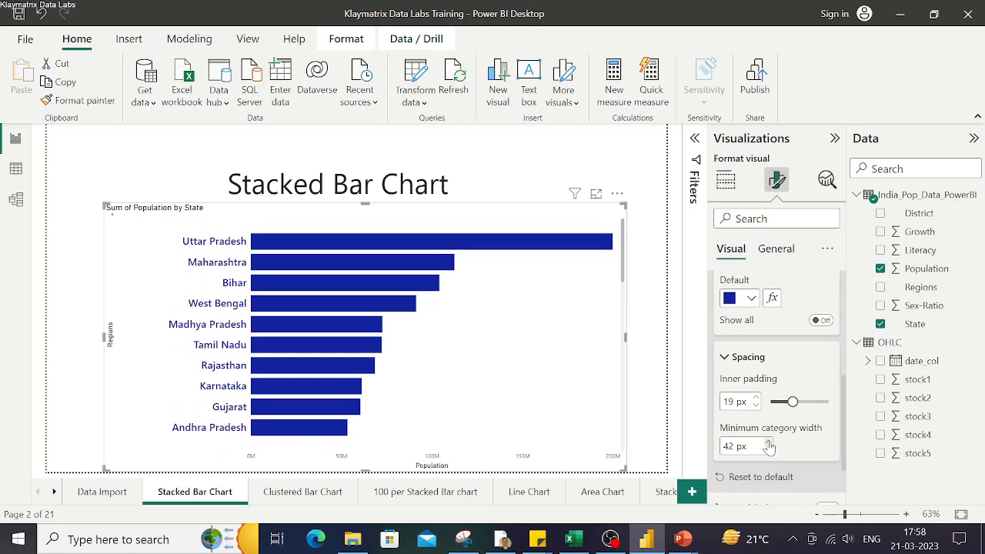
left_click(768, 443)
left_click(769, 443)
left_click(769, 443)
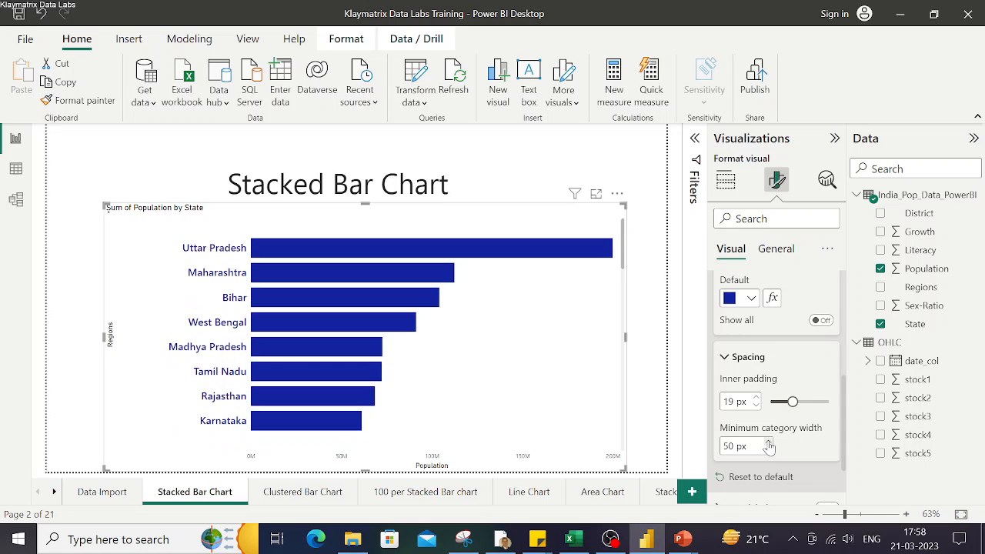
left_click(769, 444)
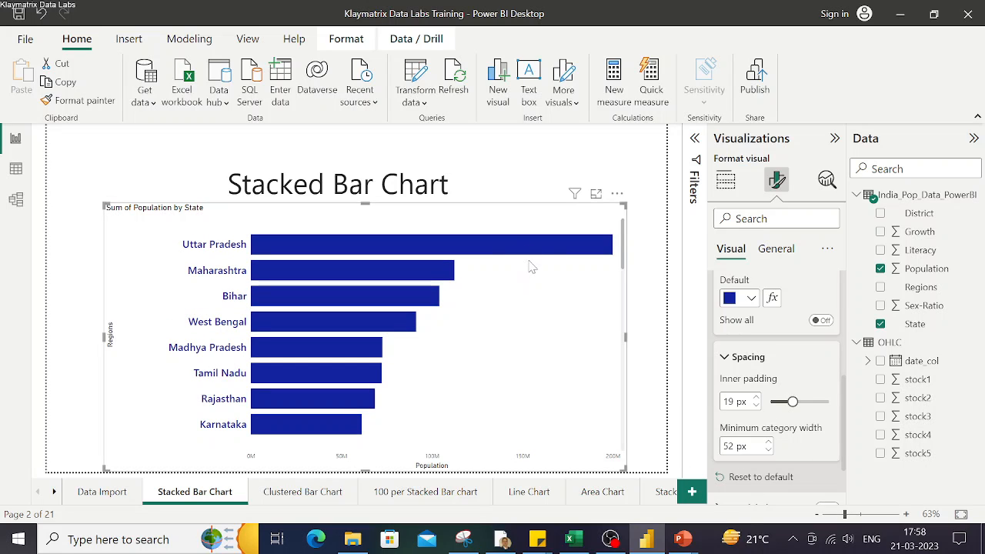
mouse_move(394, 251)
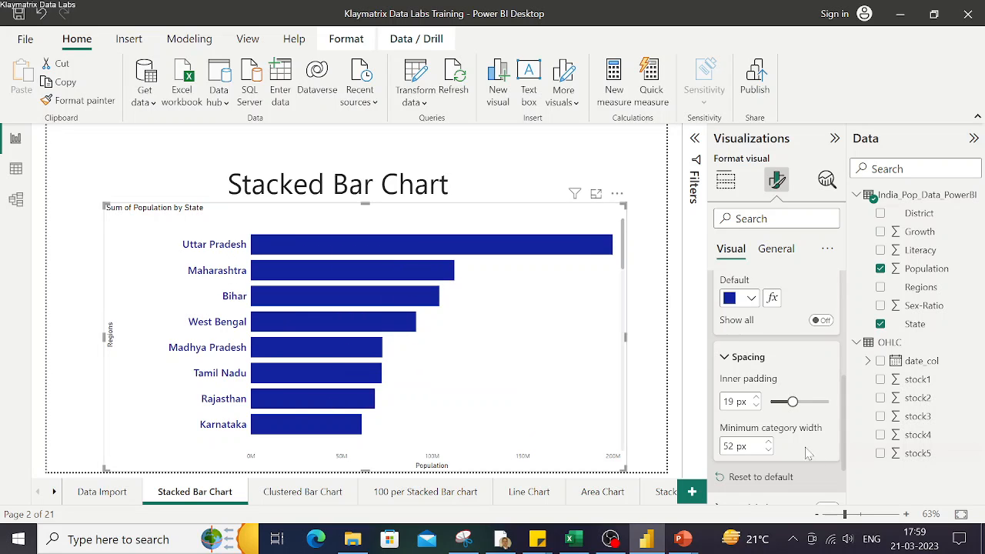
Lower the minimum category width of the bars back to 20 px
left_click(769, 451)
left_click(769, 451)
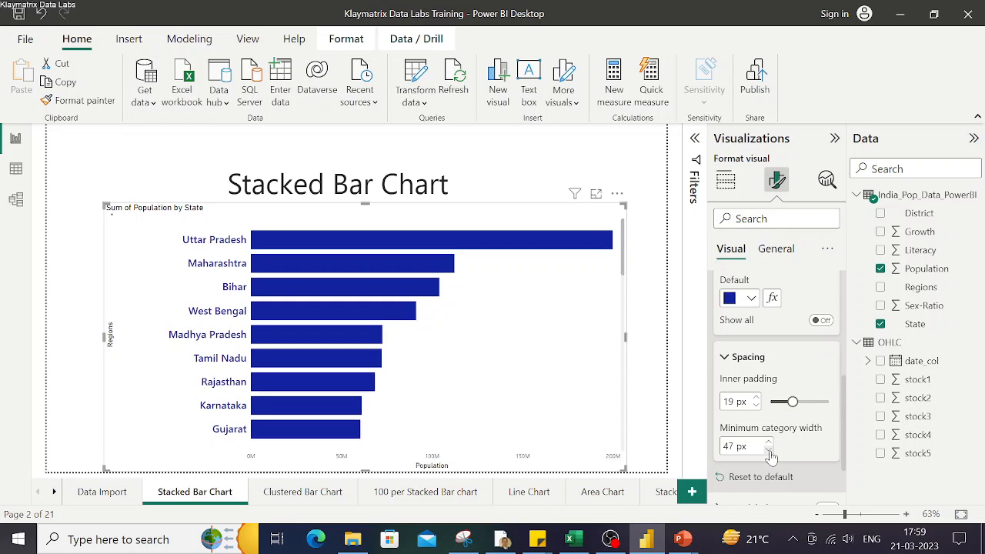
left_click(769, 451)
left_click(768, 451)
left_click(769, 451)
left_click(769, 451)
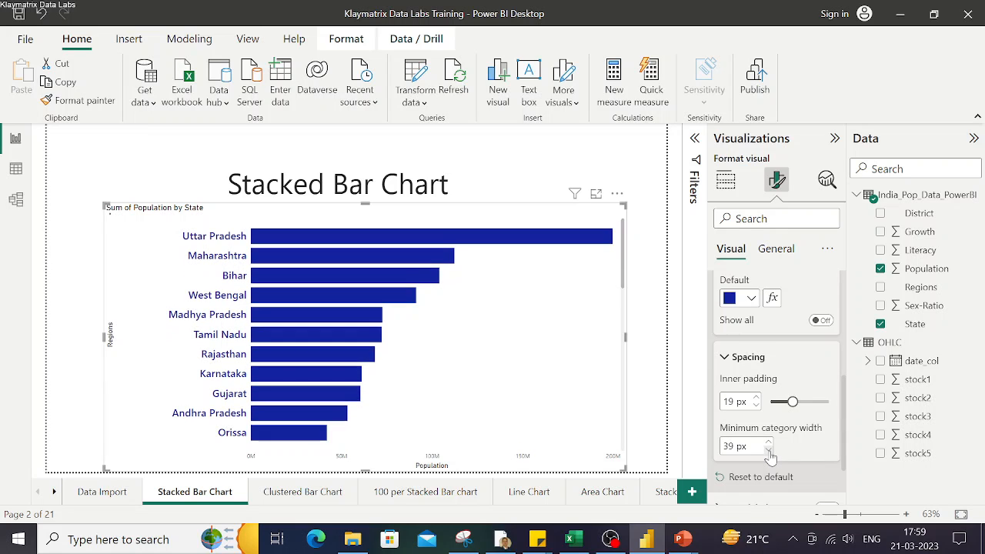
left_click(768, 451)
left_click(769, 450)
left_click(768, 451)
left_click(769, 450)
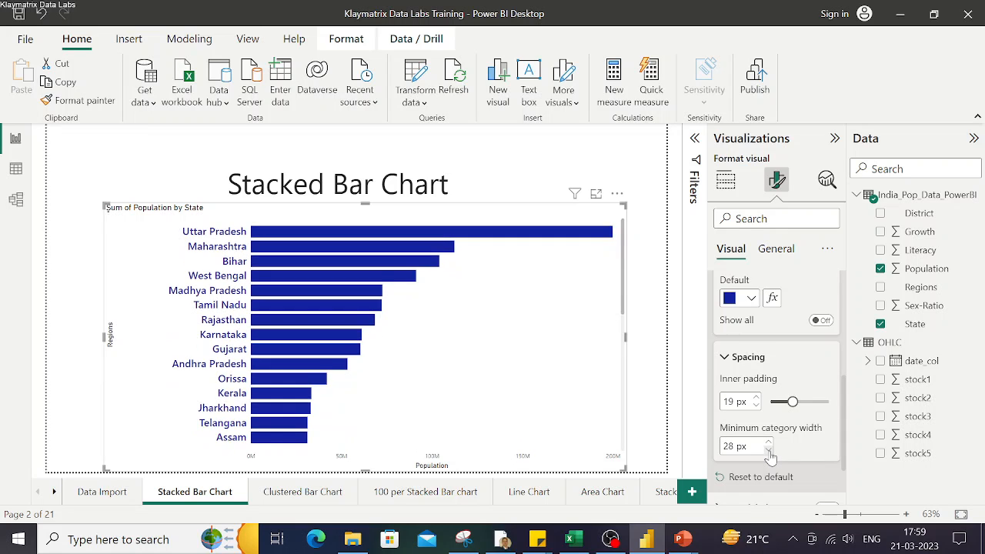
left_click(769, 451)
left_click(769, 451)
left_click(769, 451)
left_click(769, 451)
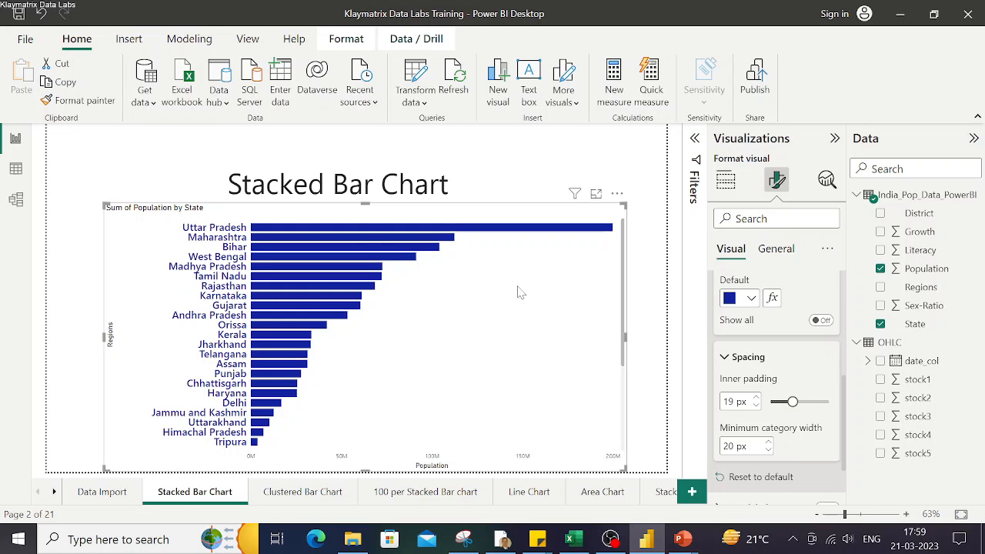
Remove State from the Y-axis and put Regions back on it
left_click(660, 419)
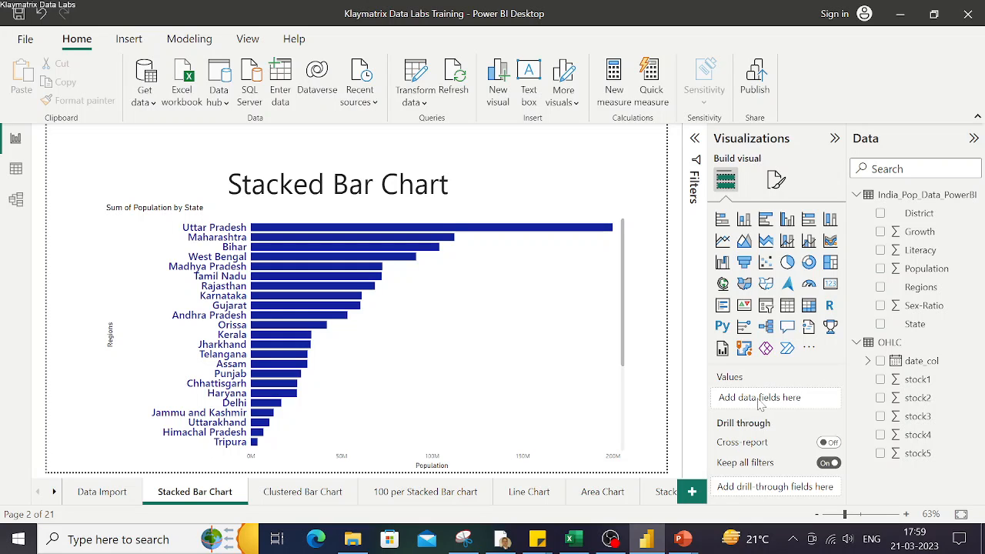
left_click(521, 352)
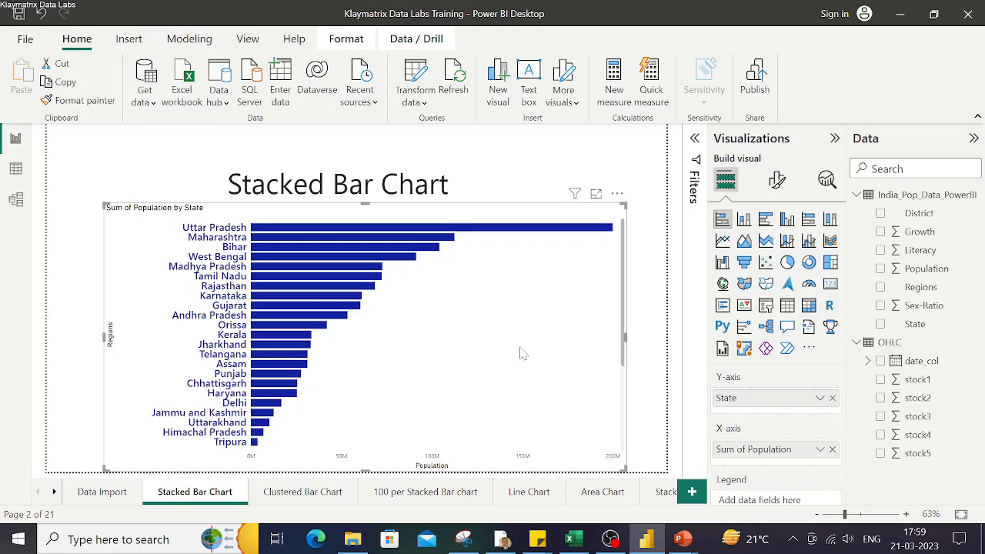
left_click(832, 398)
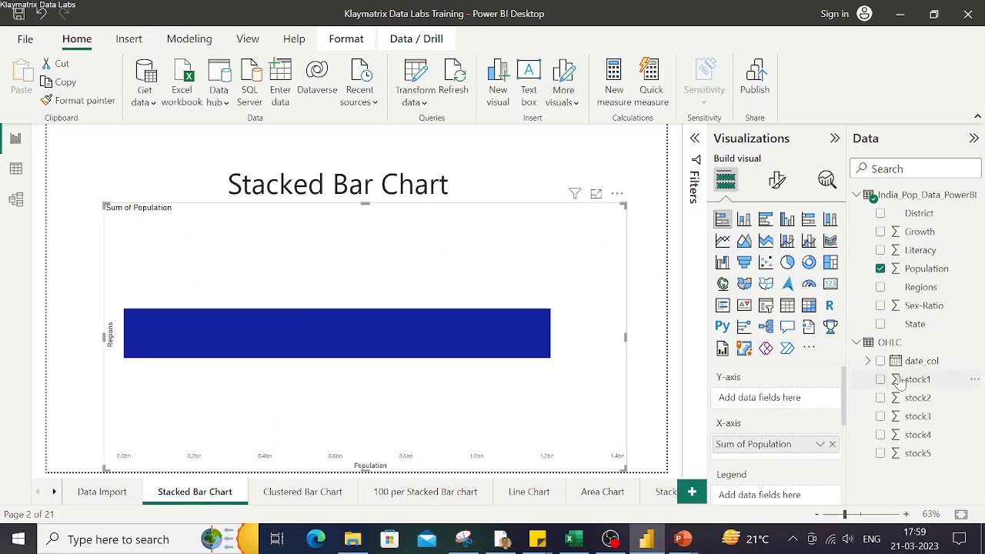
left_click(882, 288)
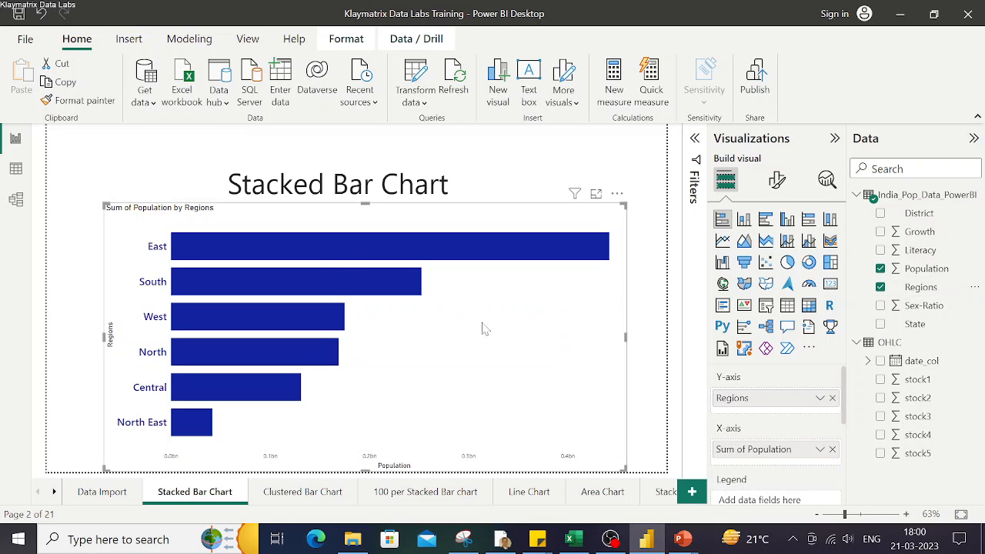
Turn on data labels for the bar chart
left_click(776, 178)
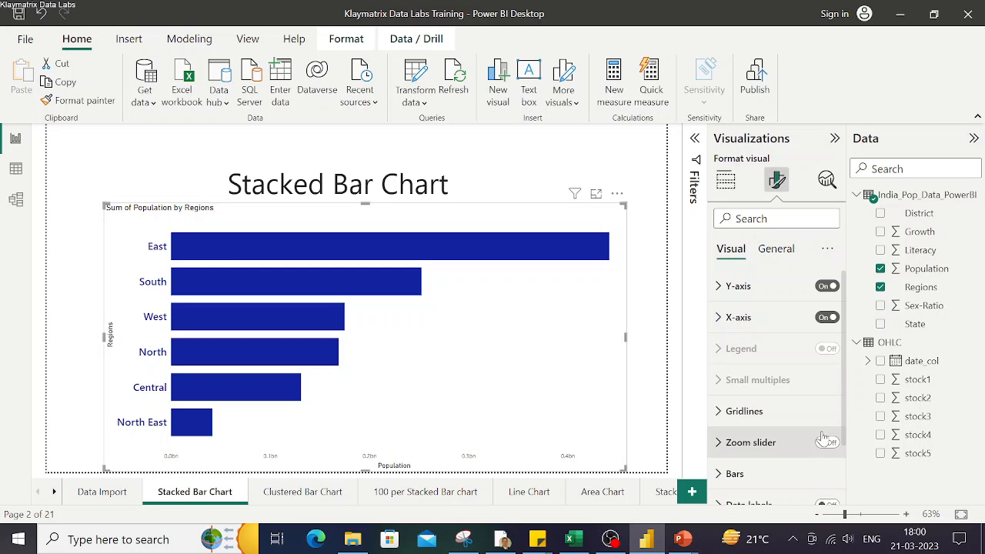
scroll(774, 457, "down", 2)
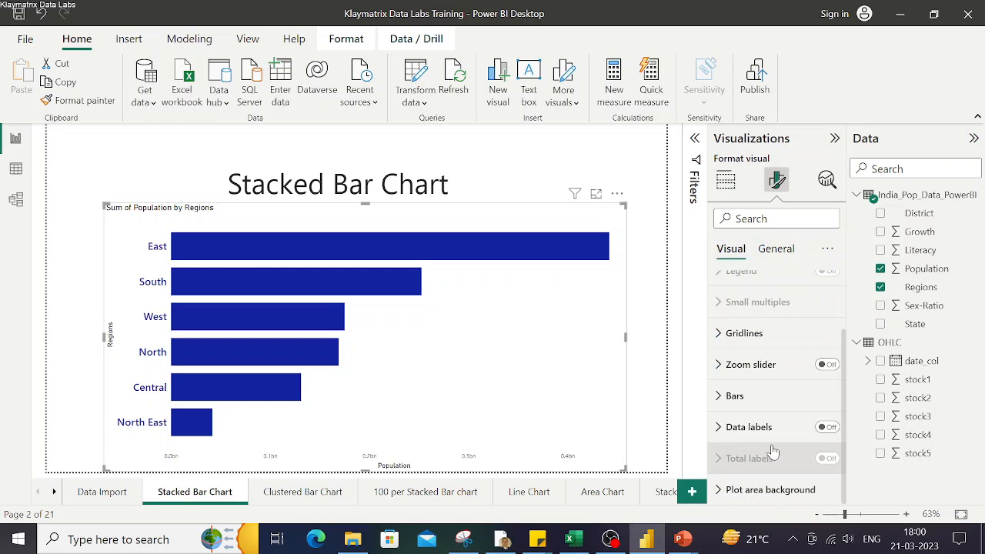
left_click(829, 428)
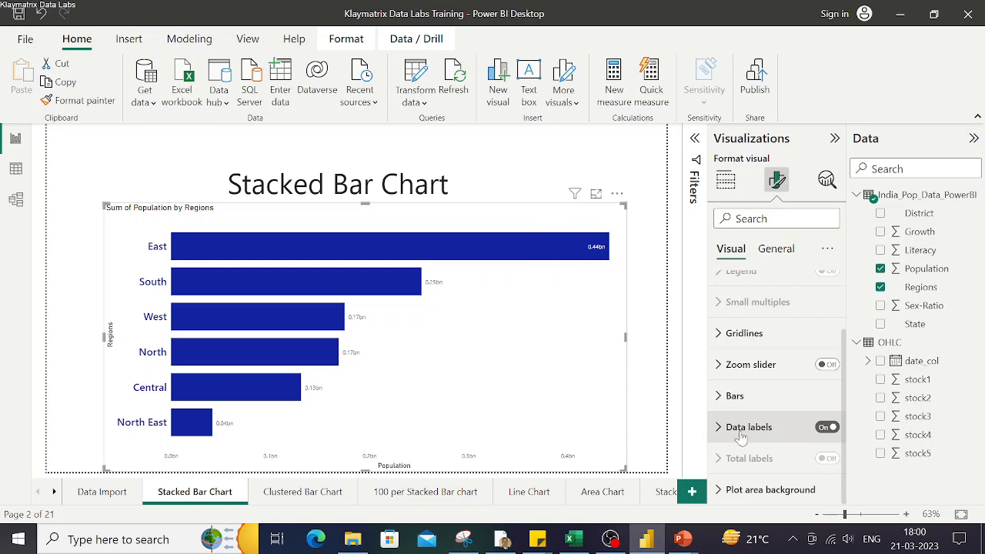
Set the data label position to Inside end
left_click(717, 431)
scroll(739, 415, "down", 3)
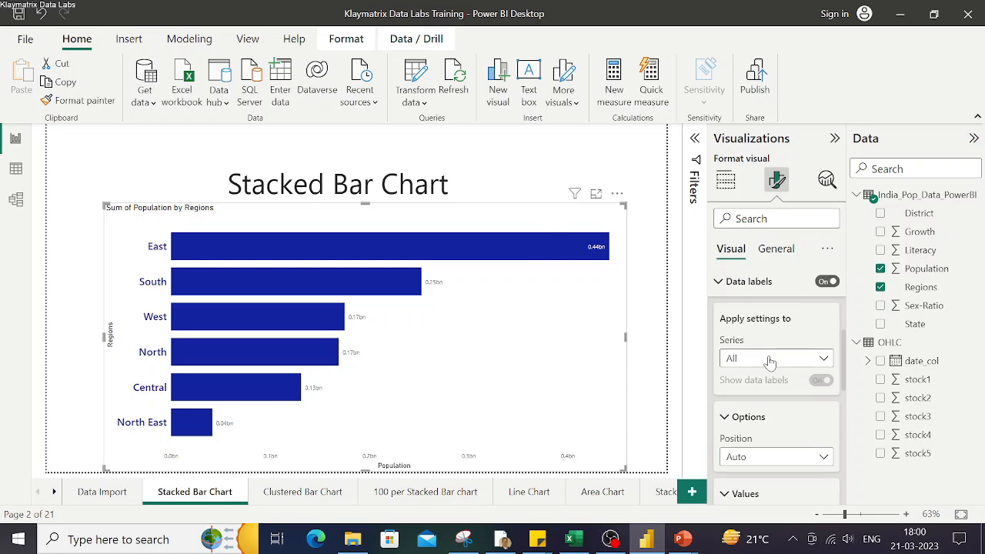
scroll(768, 394, "down", 1)
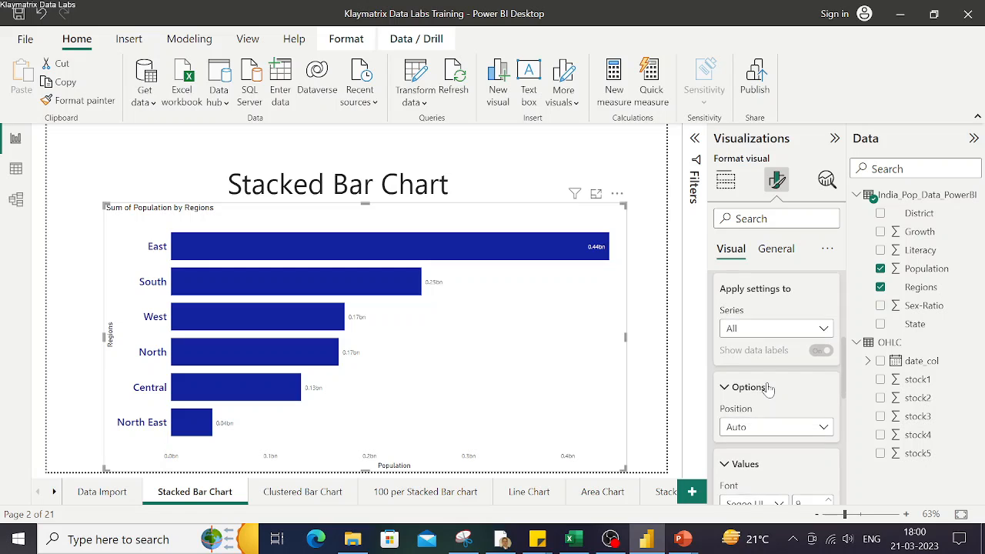
left_click(829, 427)
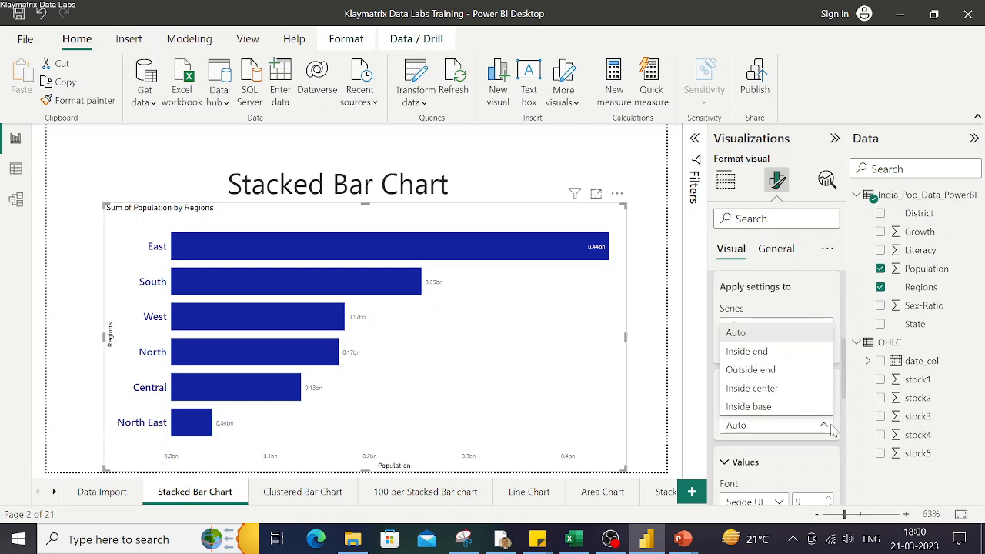
left_click(769, 353)
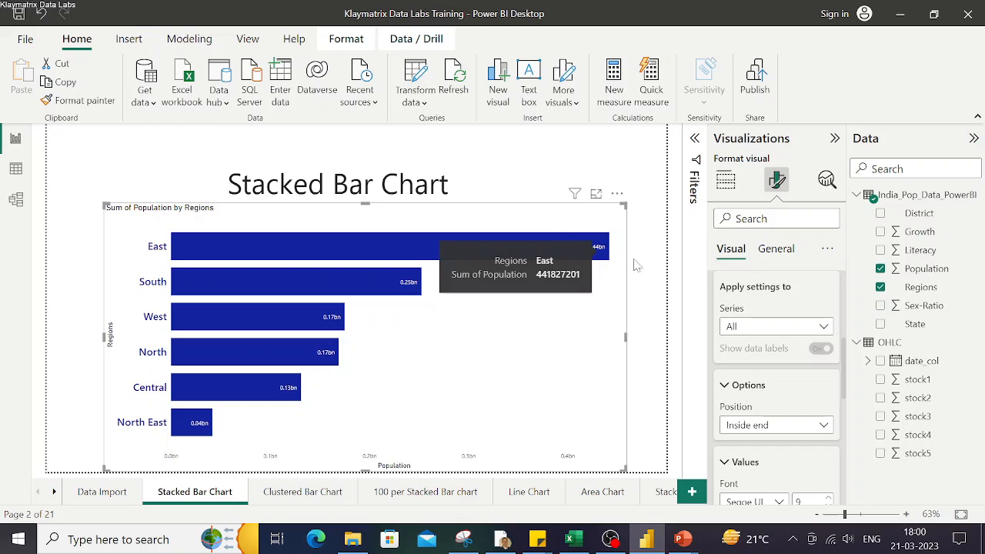
Try the Outside end and Inside center data label positions
left_click(752, 425)
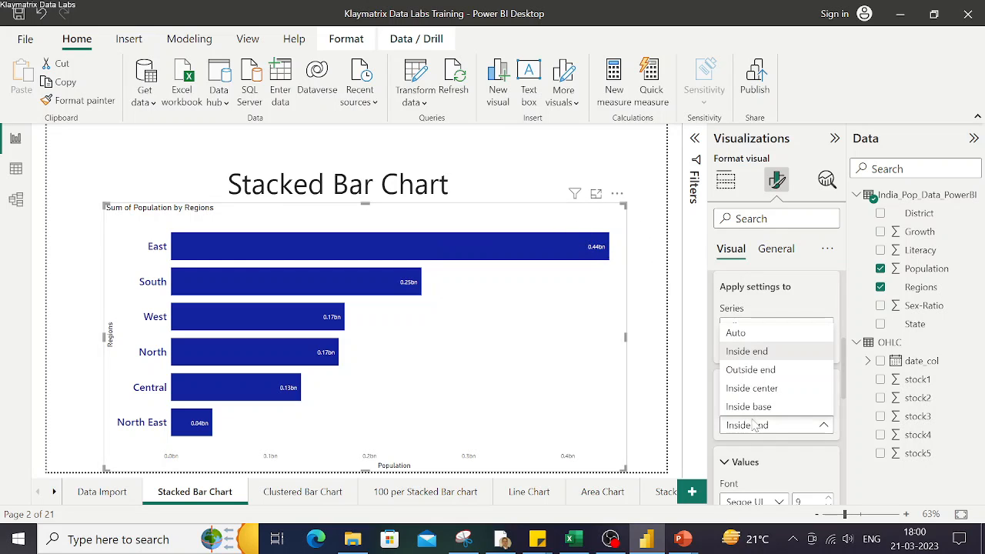
left_click(753, 371)
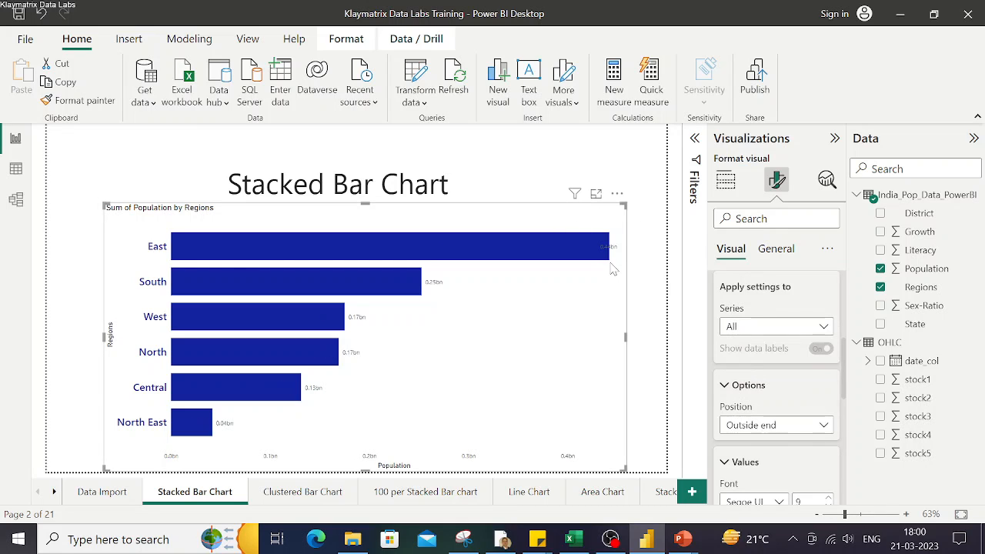
left_click(799, 426)
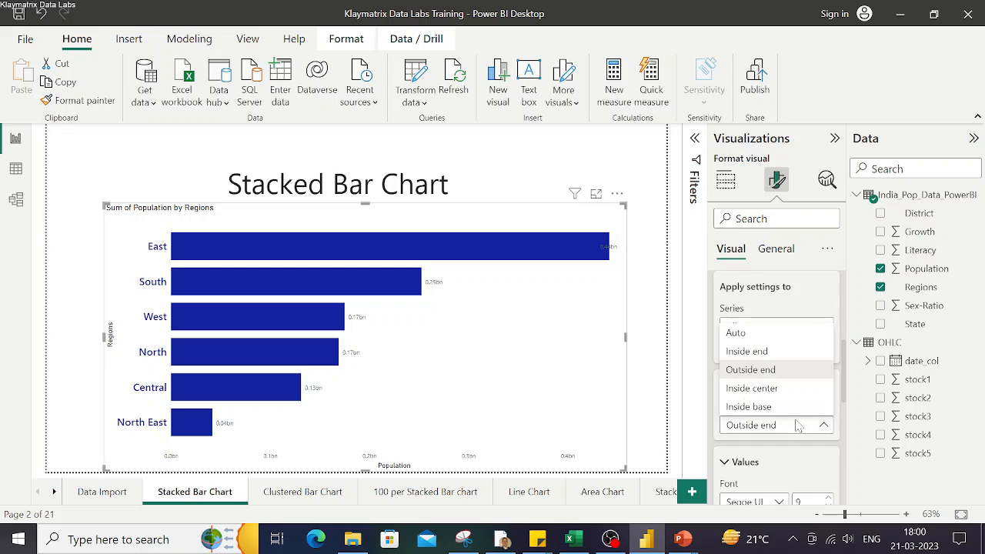
left_click(754, 388)
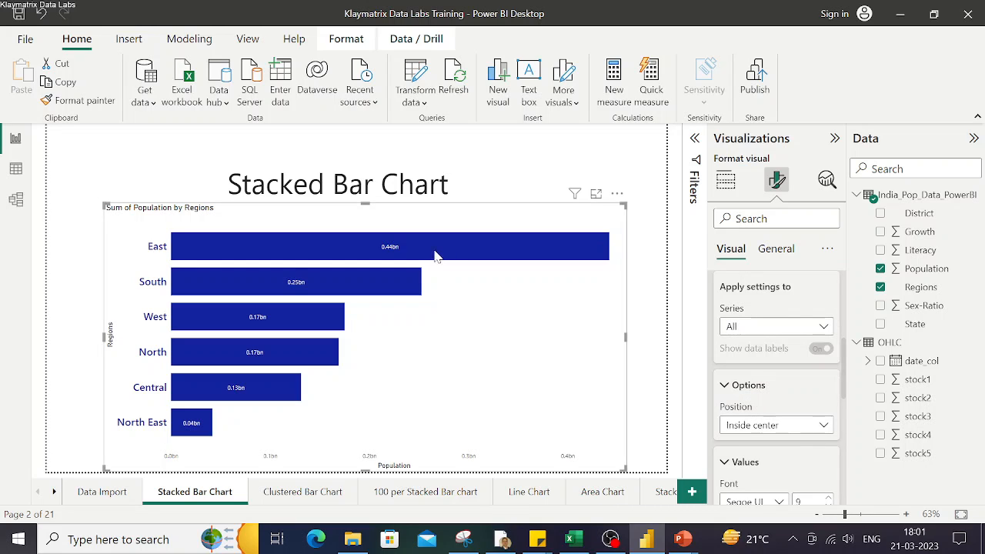
Set the data label position to Inside base
left_click(802, 426)
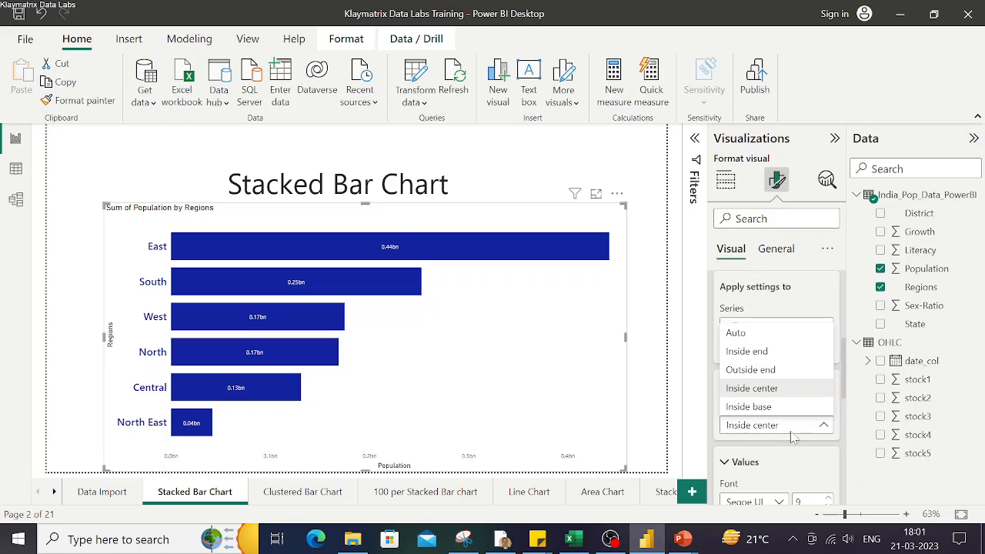
left_click(758, 408)
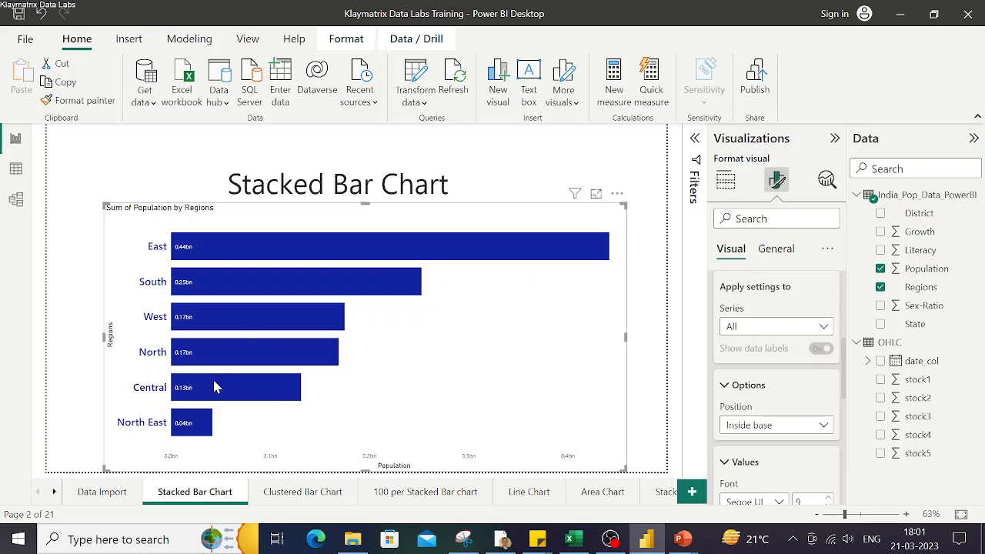
mouse_move(179, 429)
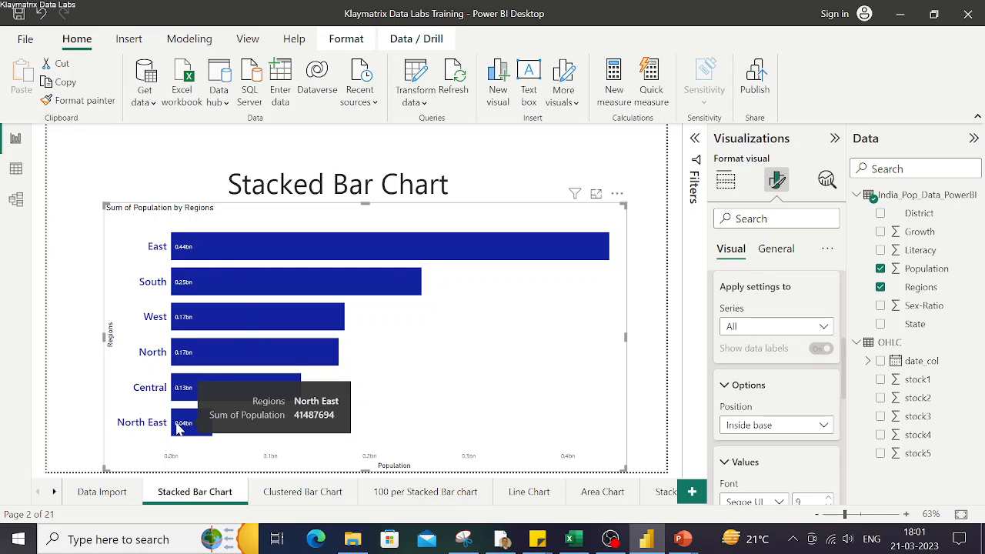
Set the data label position back to Inside end
left_click(619, 252)
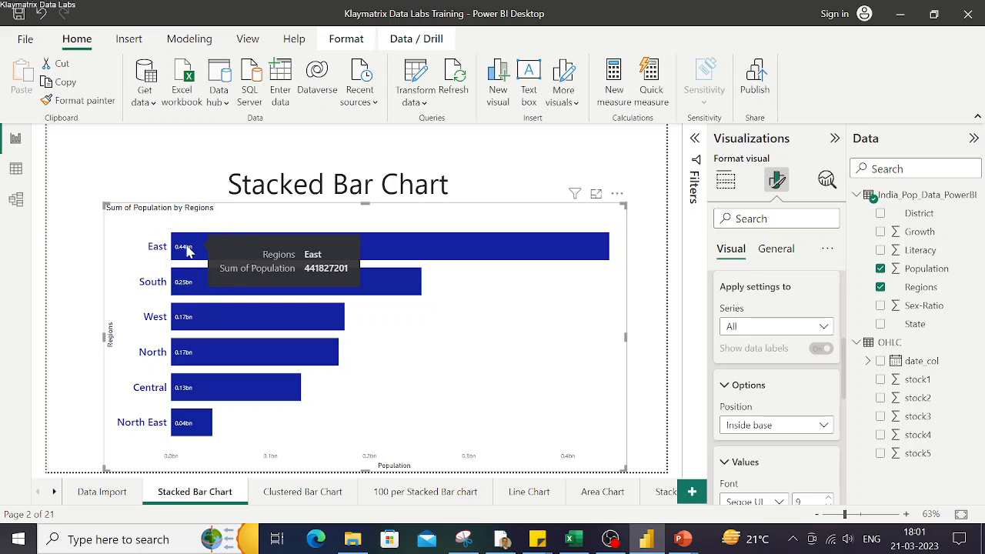
left_click(778, 425)
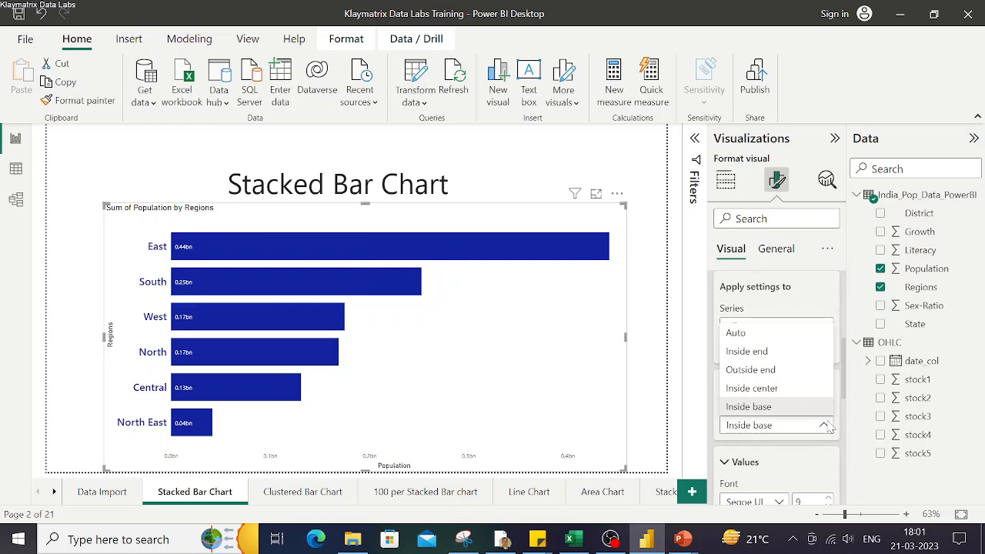
left_click(767, 352)
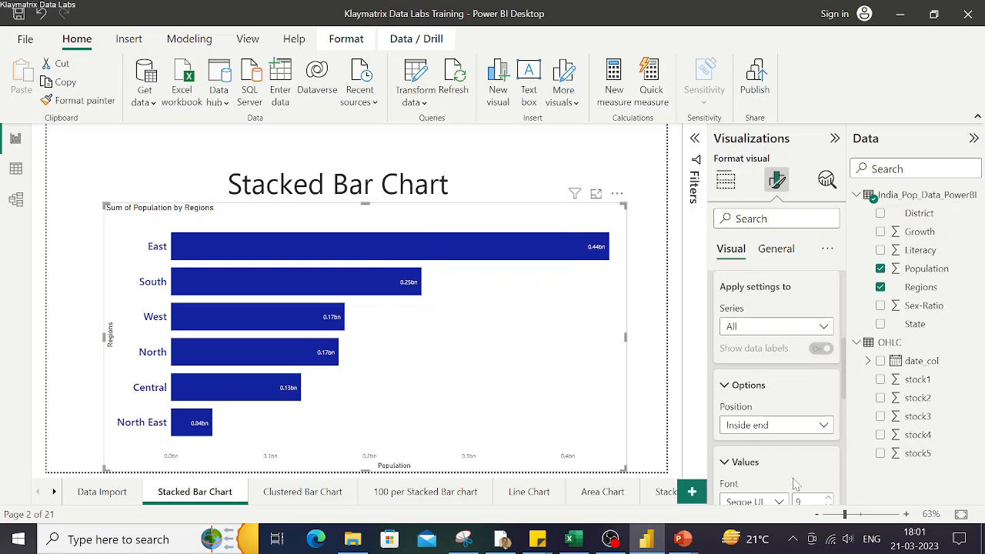
Set the data label font size to 16
scroll(796, 483, "down", 1)
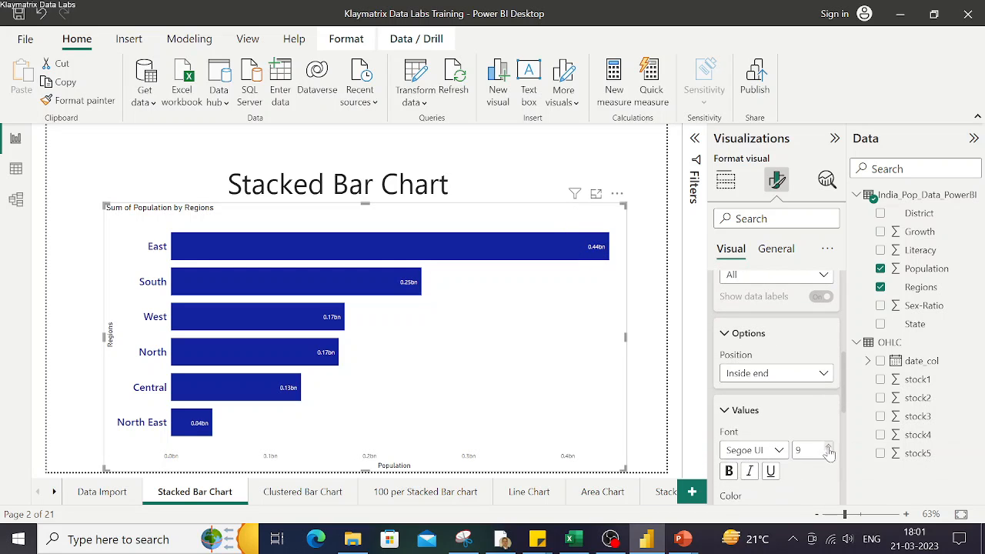
key("BackSpace")
type("16")
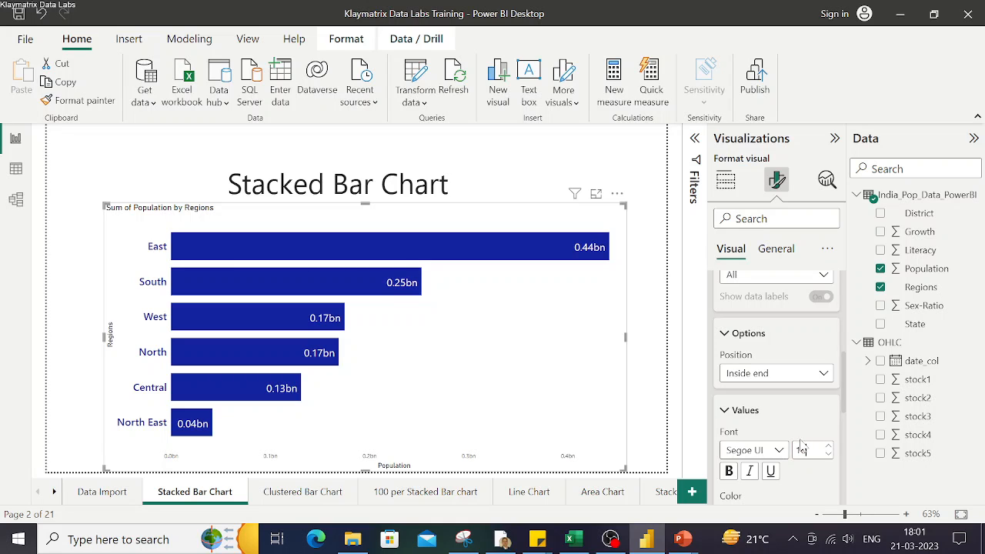
Set the data label text color to white
scroll(792, 454, "down", 2)
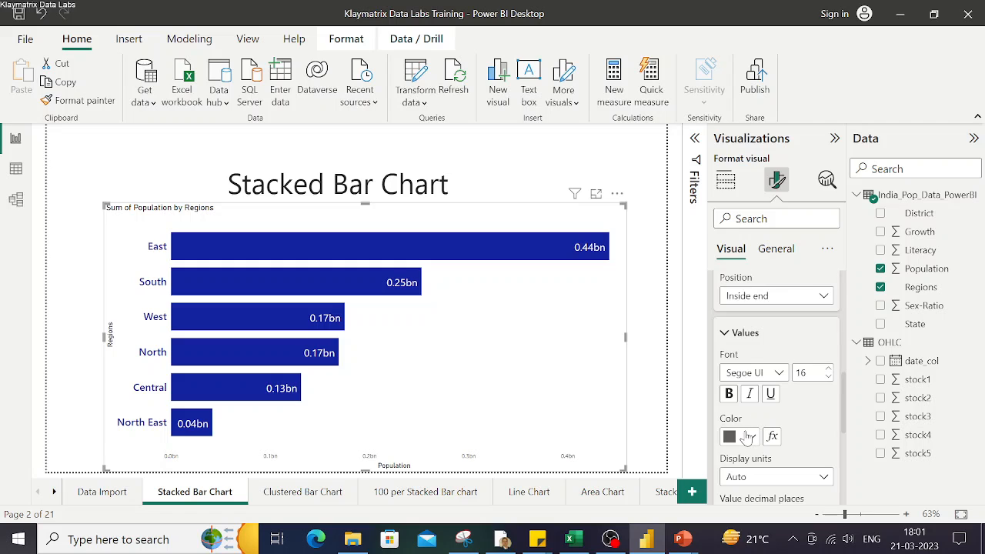
left_click(746, 437)
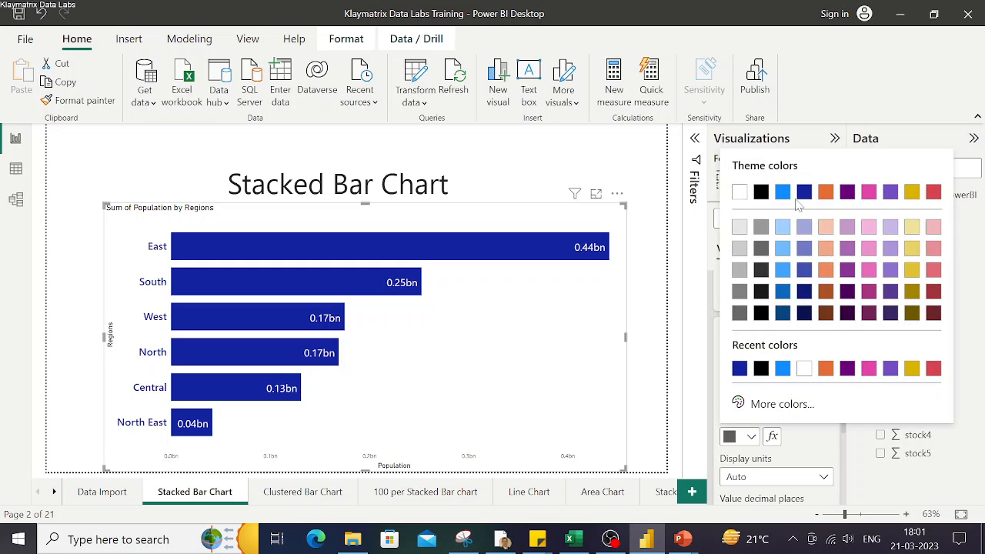
left_click(762, 193)
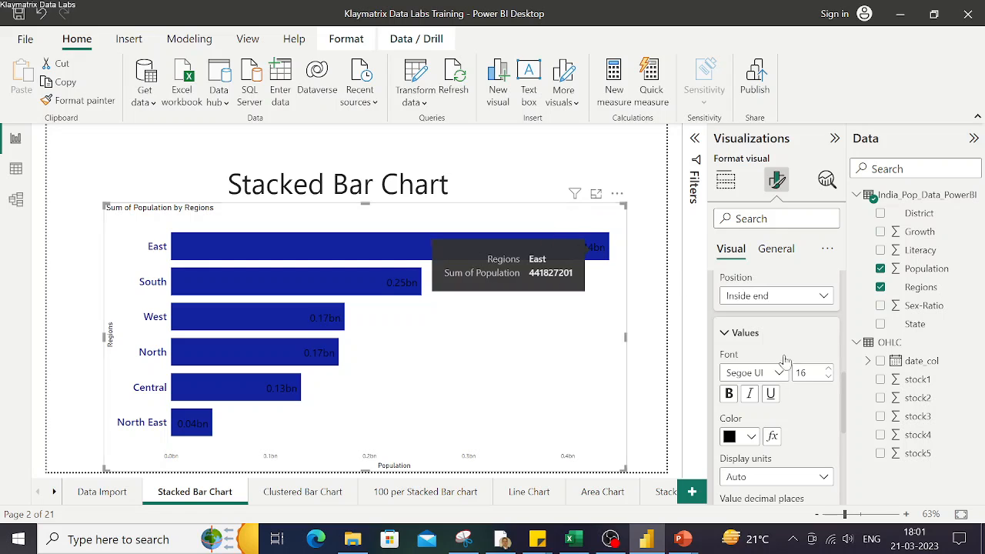
left_click(753, 437)
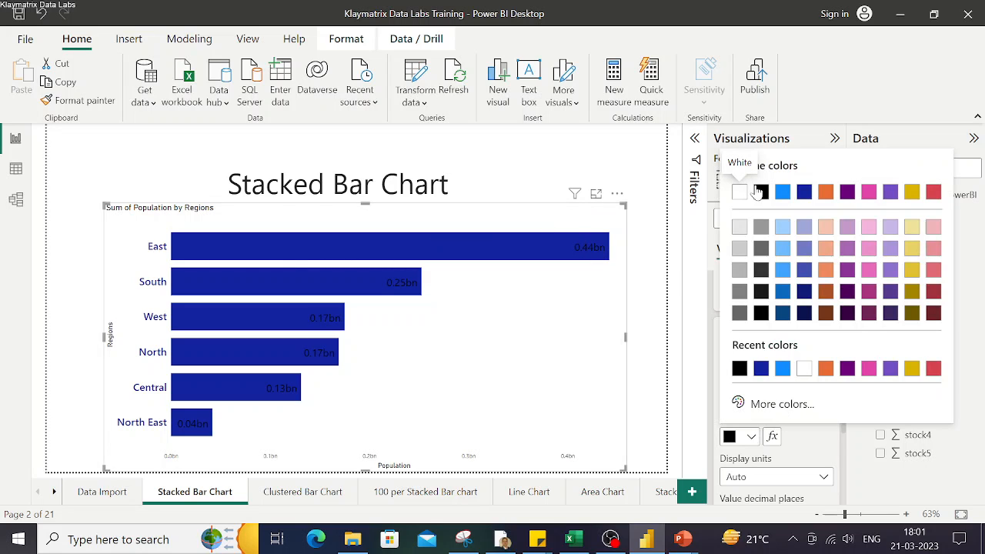
left_click(741, 193)
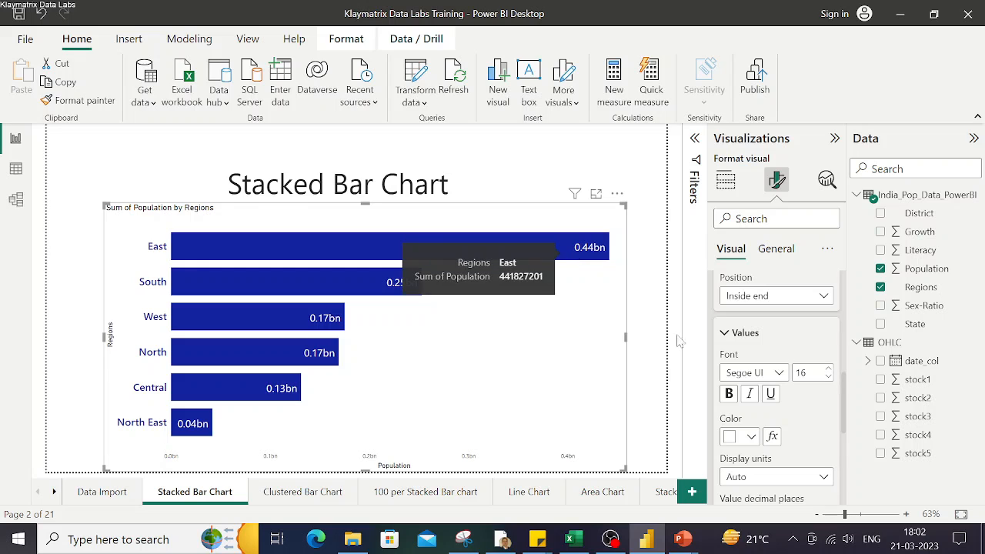
Set the data label display units to Millions
scroll(813, 452, "down", 2)
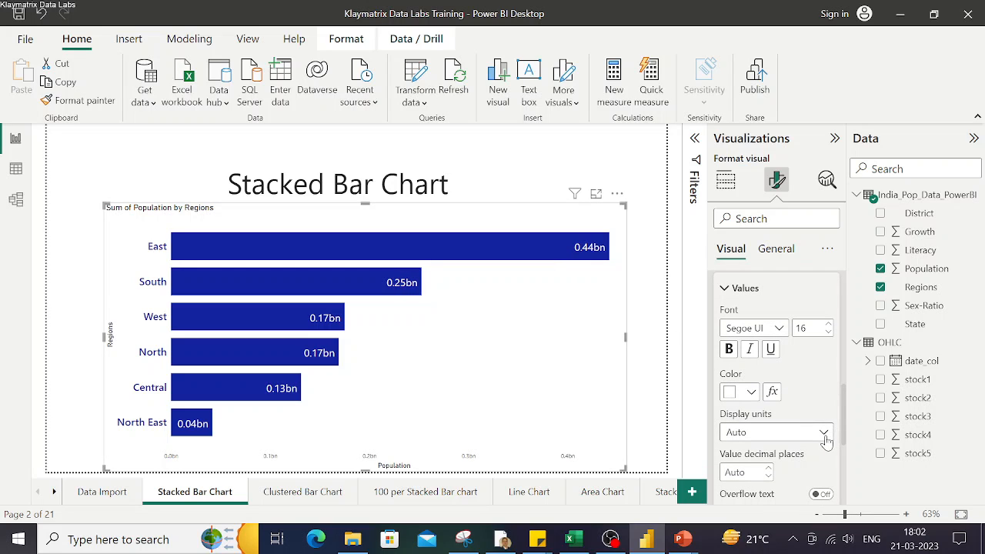
left_click(824, 433)
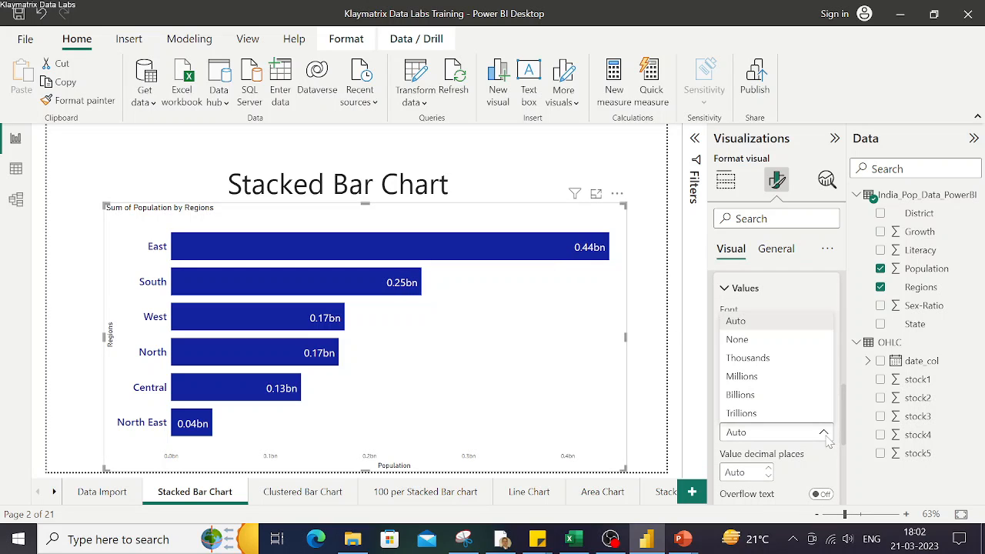
left_click(752, 383)
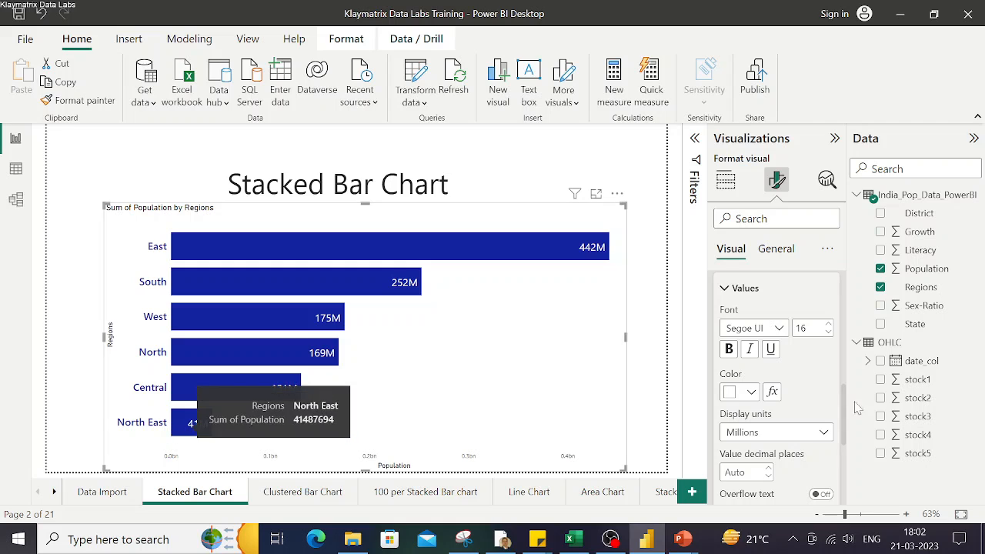
Turn on the data label background and give it a light blue color
scroll(828, 465, "down", 1)
scroll(828, 465, "down", 2)
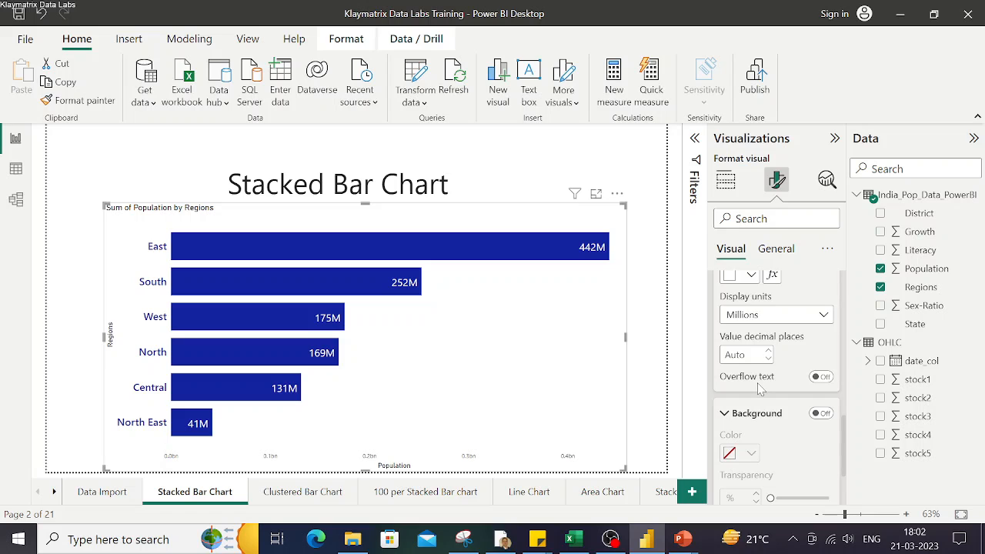
scroll(760, 389, "down", 2)
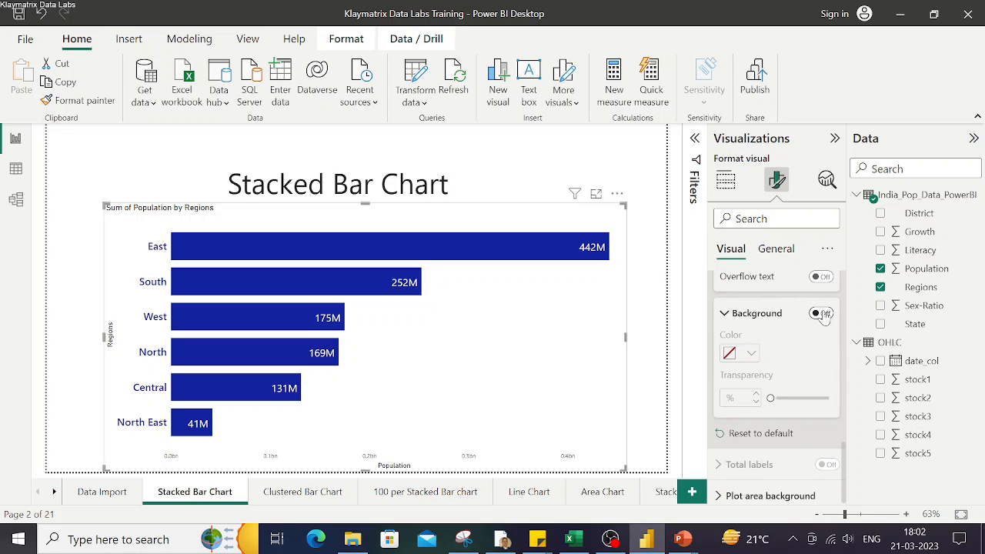
left_click(821, 314)
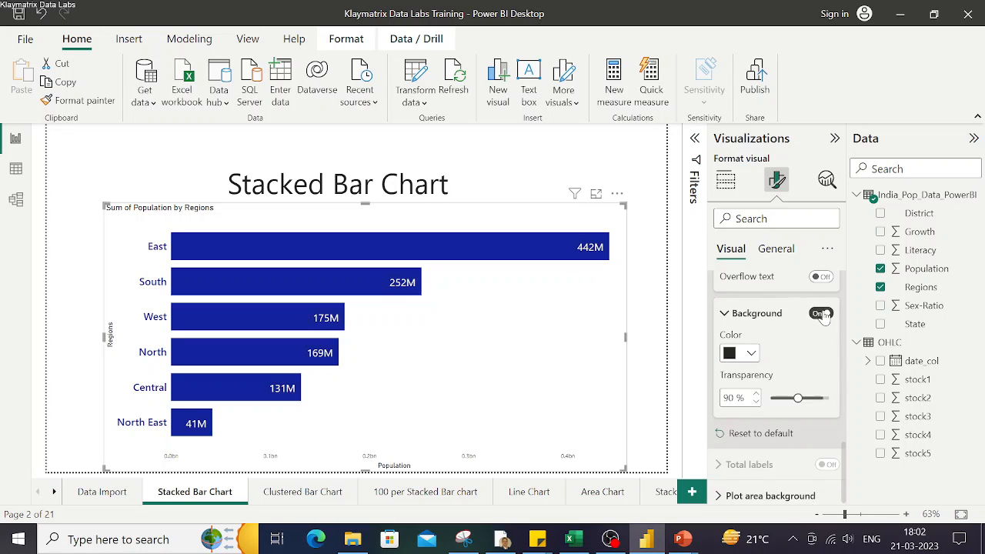
left_click(753, 353)
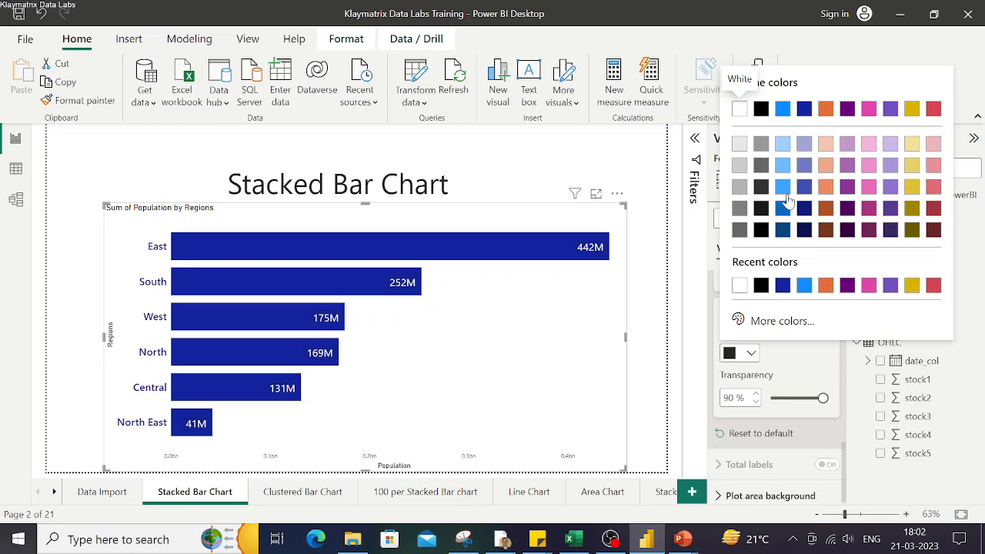
left_click(782, 164)
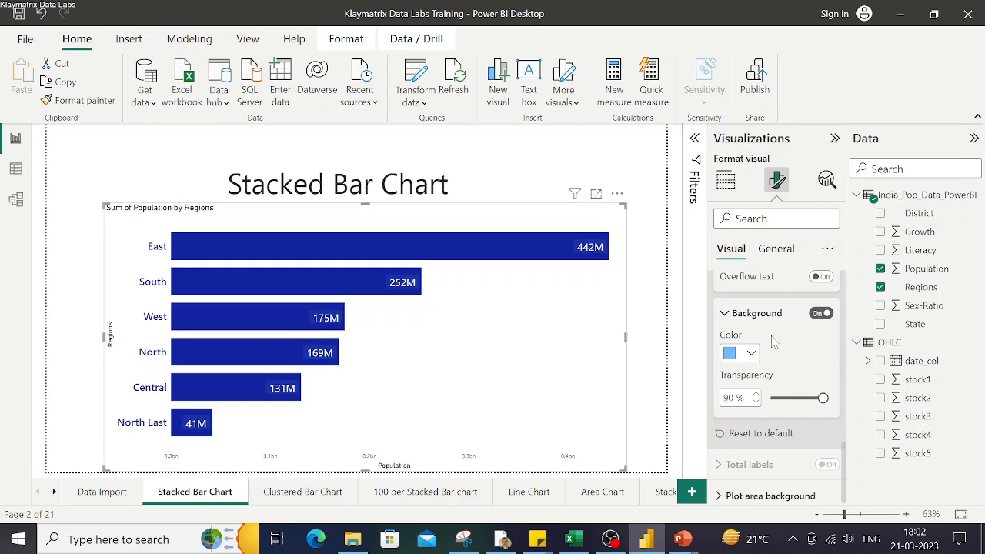
Change the data label background color to light gray and its transparency to 60%
scroll(800, 347, "down", 1)
scroll(800, 347, "up", 1)
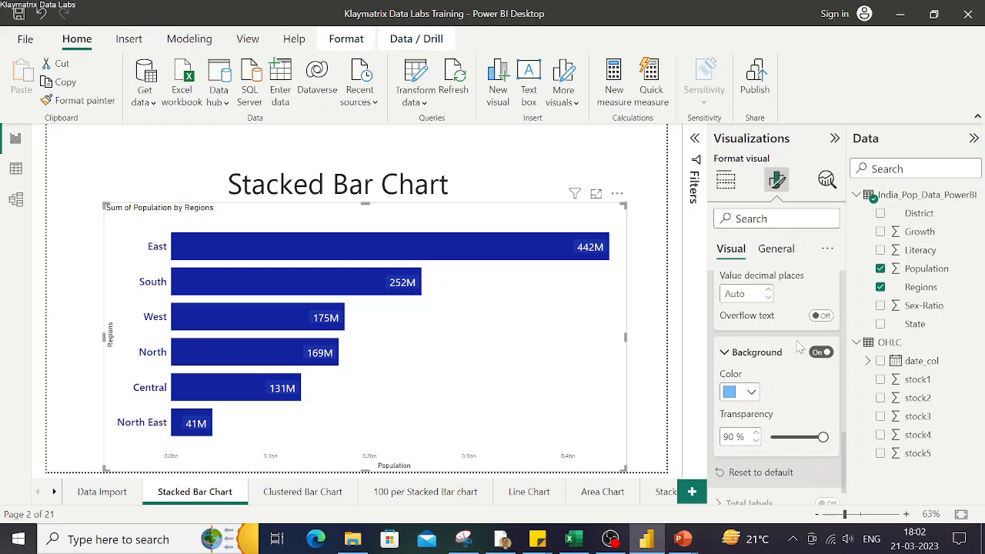
scroll(800, 347, "down", 1)
scroll(800, 347, "down", 1)
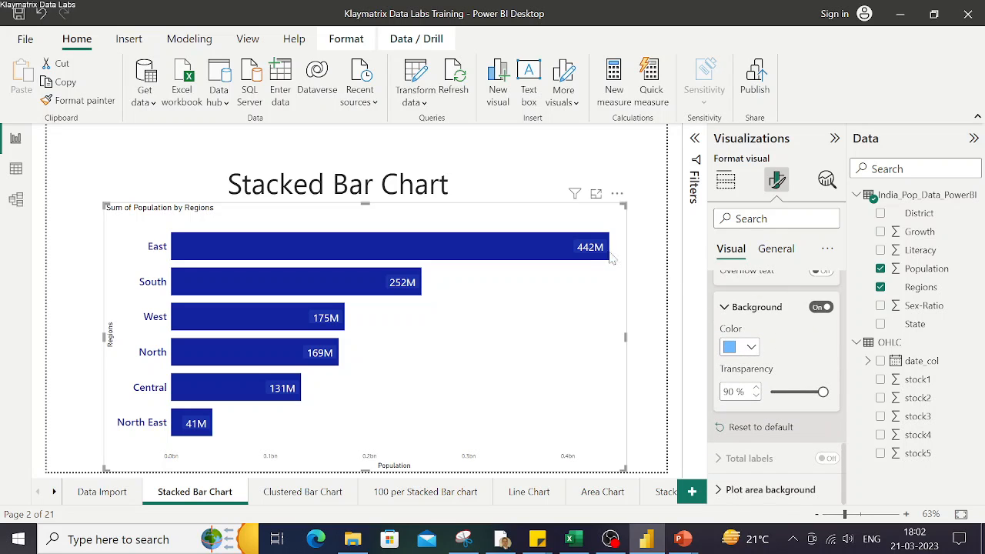
left_click(749, 350)
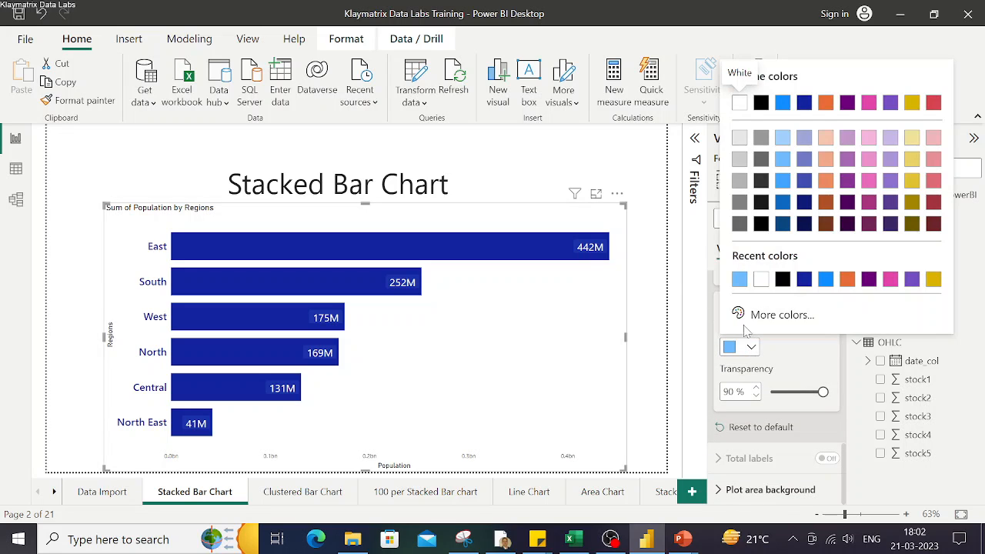
left_click(739, 140)
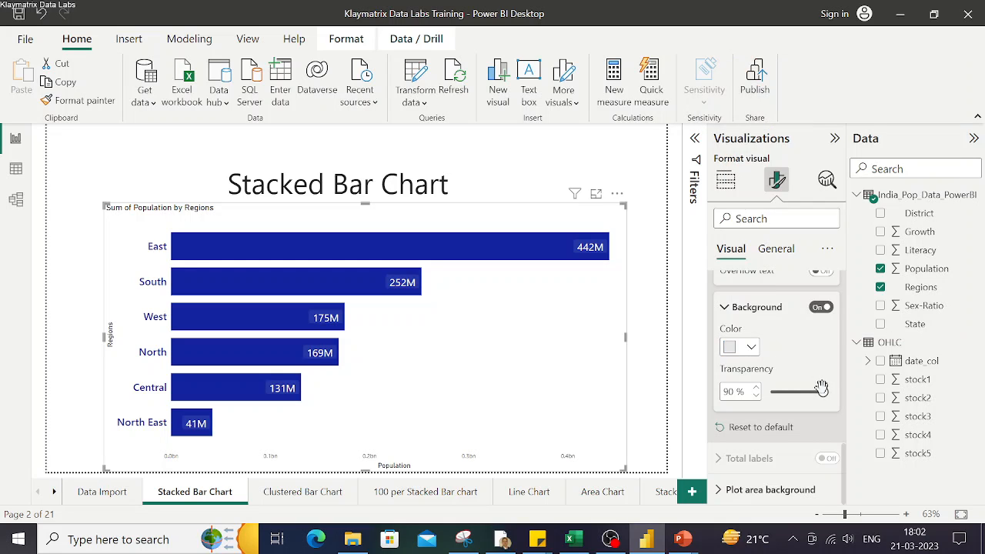
mouse_move(822, 392)
left_mouse_down()
mouse_move(796, 392)
mouse_move(805, 392)
left_mouse_up()
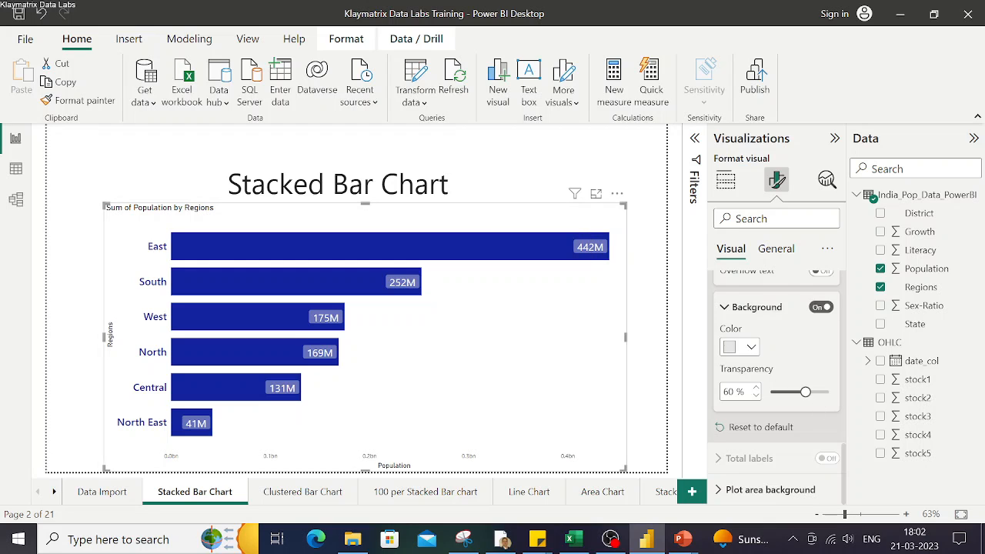
Set the chart's plot area background image to Map.png
left_click(720, 490)
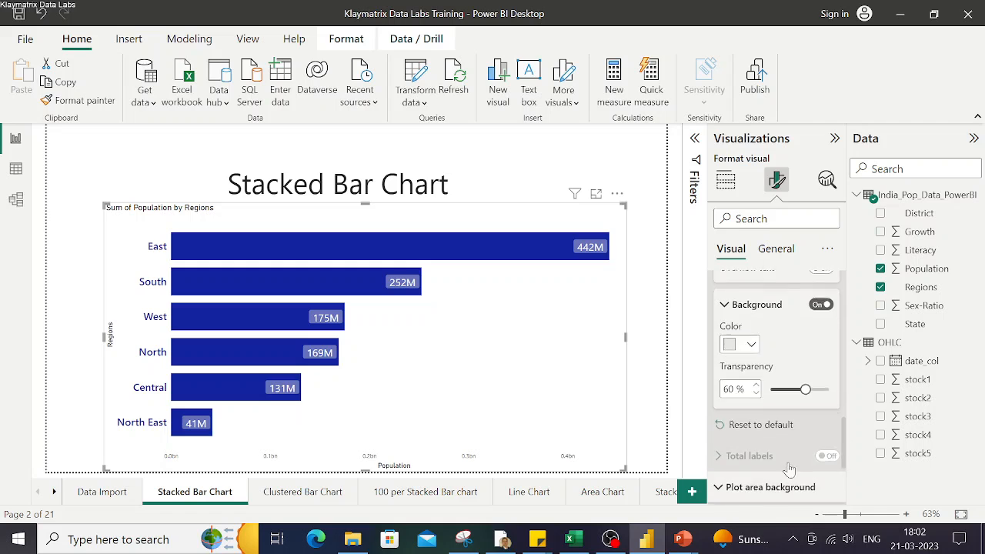
scroll(791, 469, "down", 3)
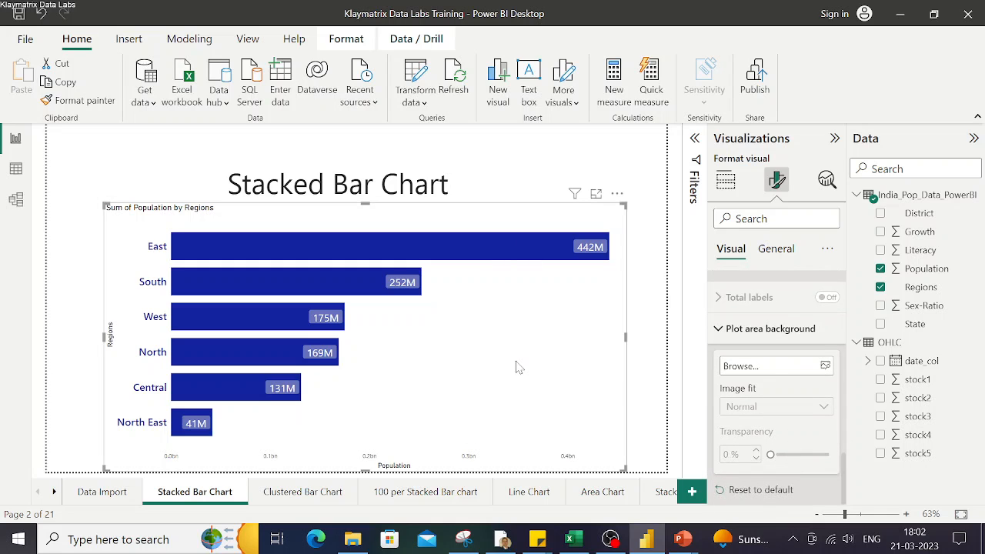
left_click(639, 369)
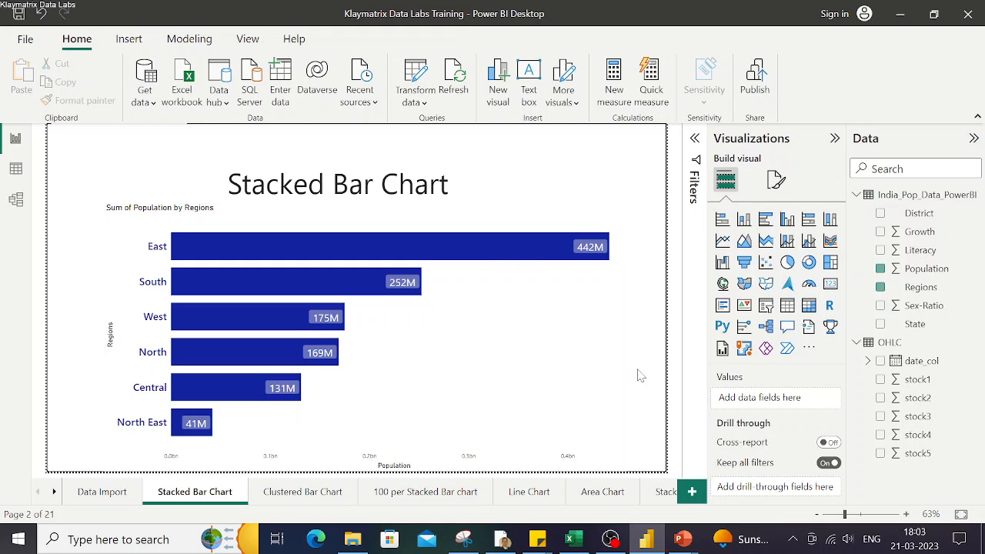
left_click(777, 178)
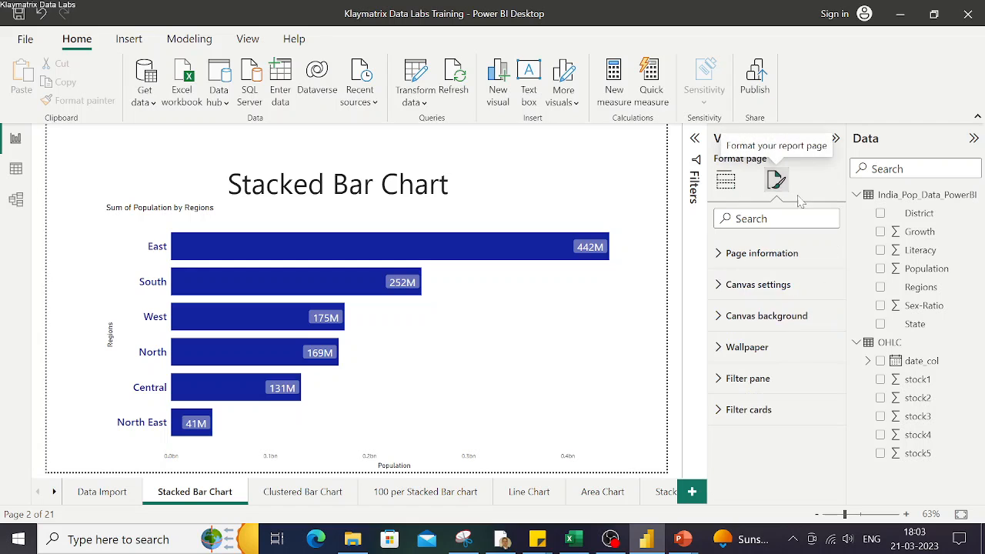
left_click(615, 276)
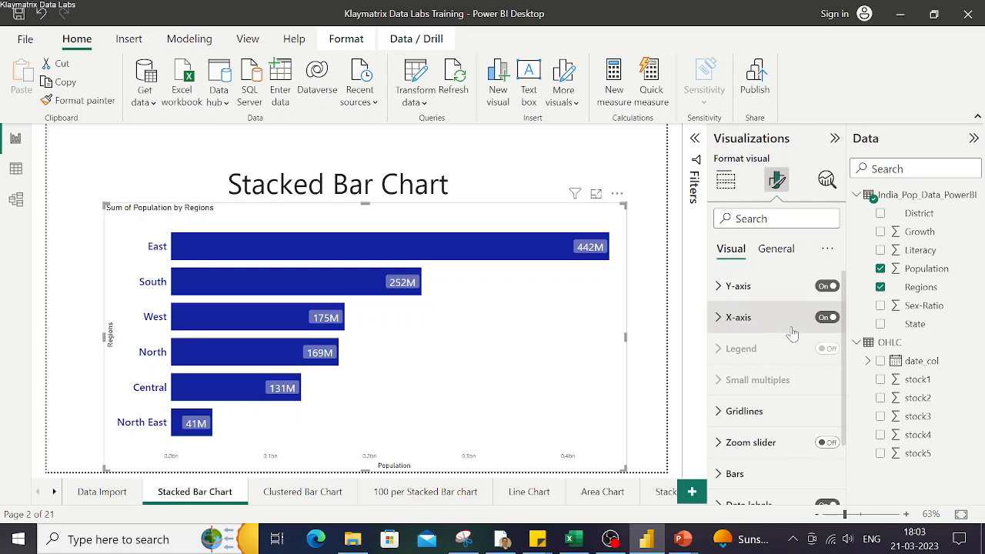
scroll(797, 462, "down", 3)
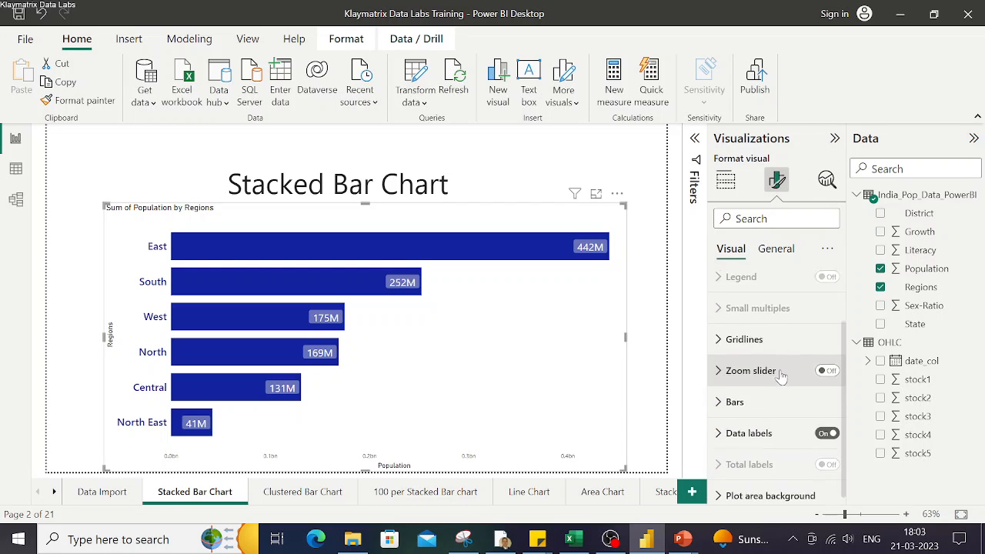
left_click(773, 491)
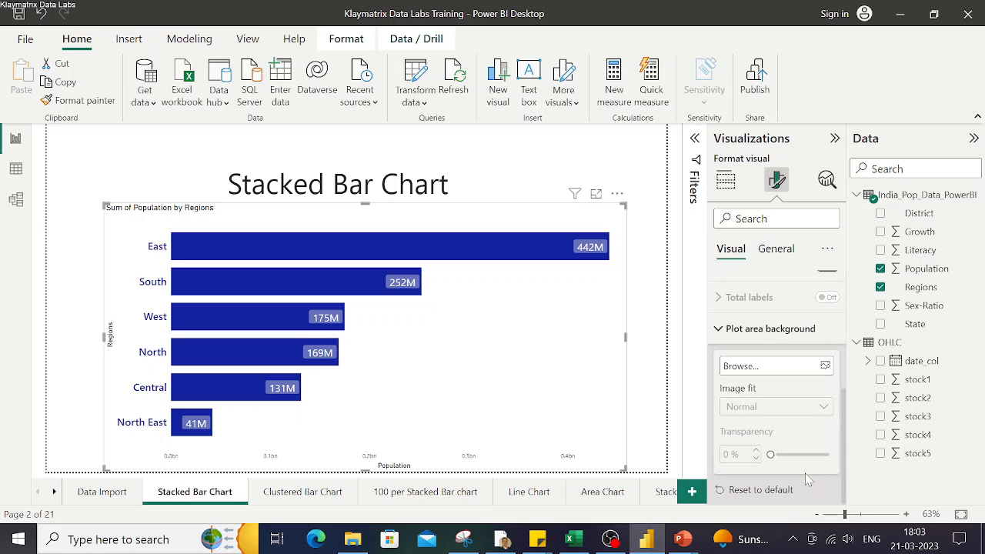
left_click(759, 370)
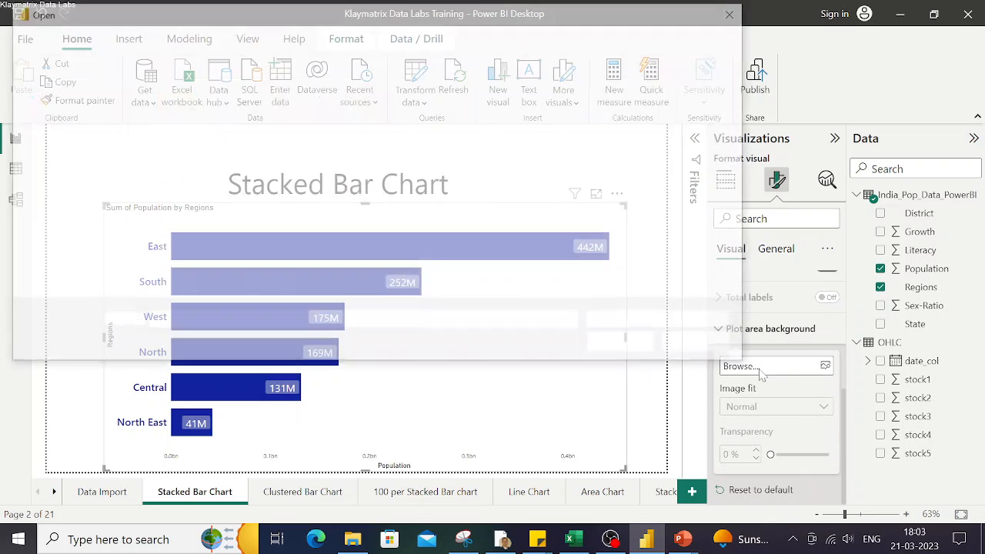
double_click(273, 241)
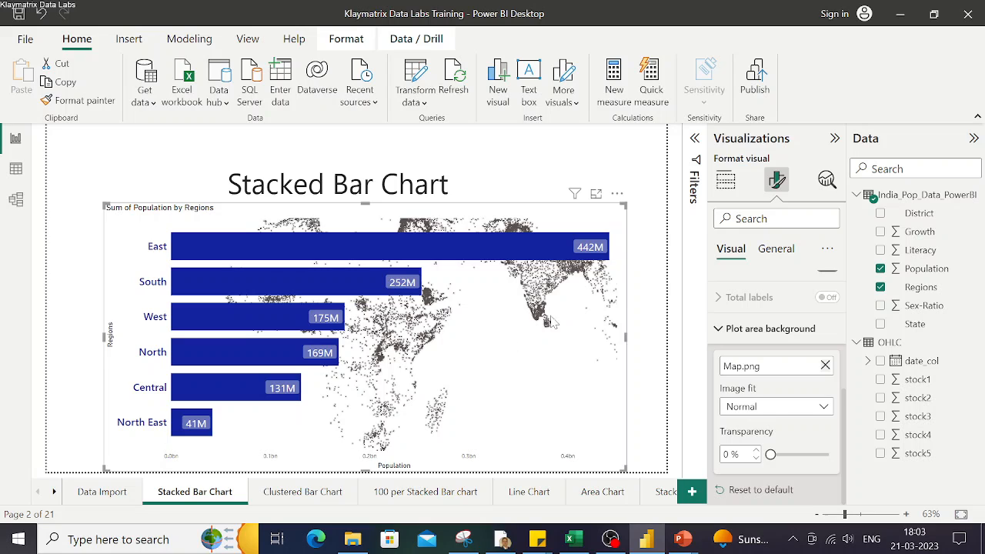
Set the plot area background image fit to Fill
left_click(777, 412)
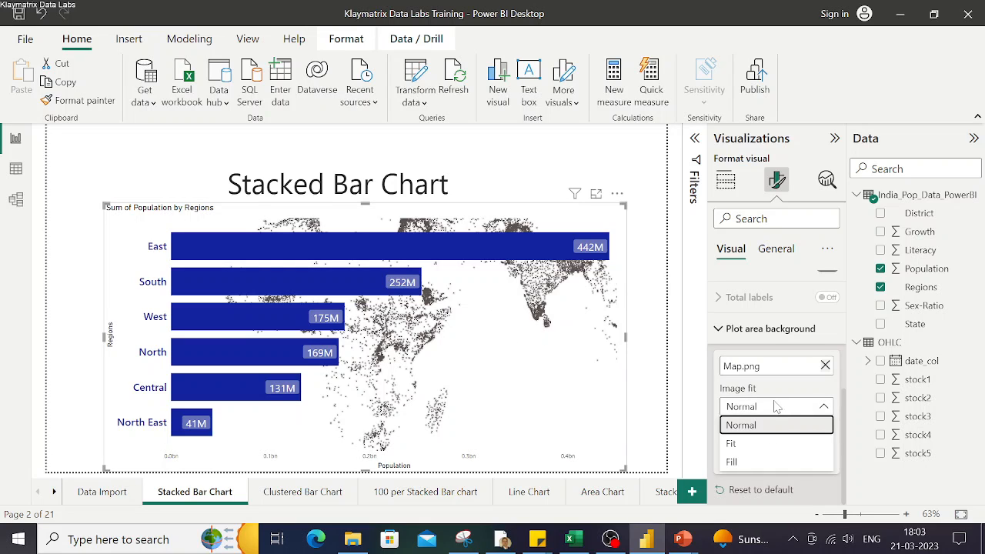
left_click(750, 460)
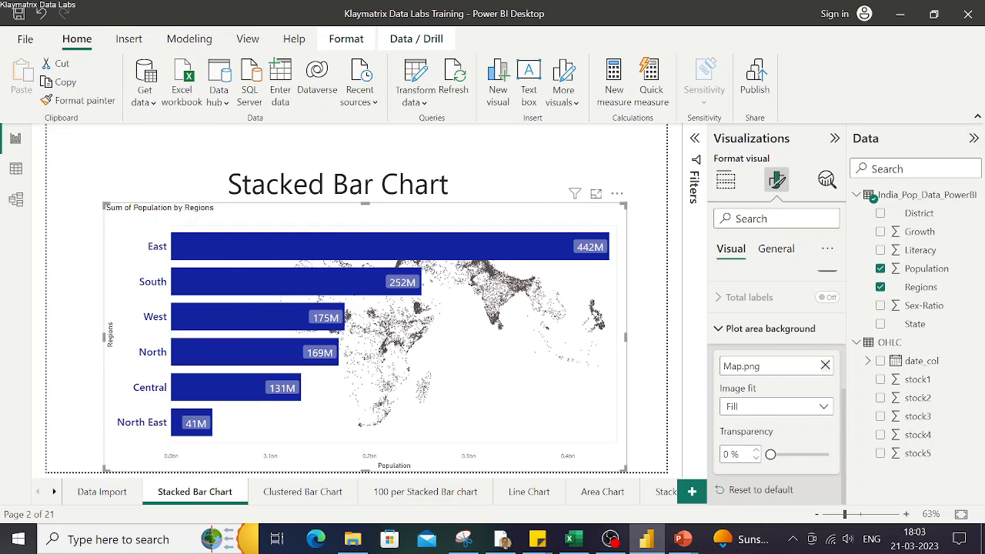
left_click(654, 433)
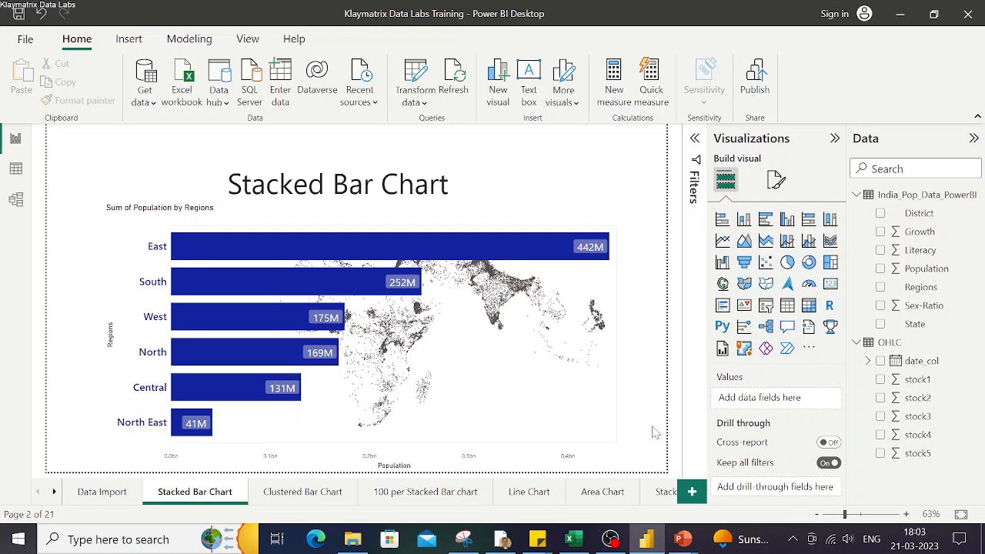
key("ctrl")
key("ctrl")
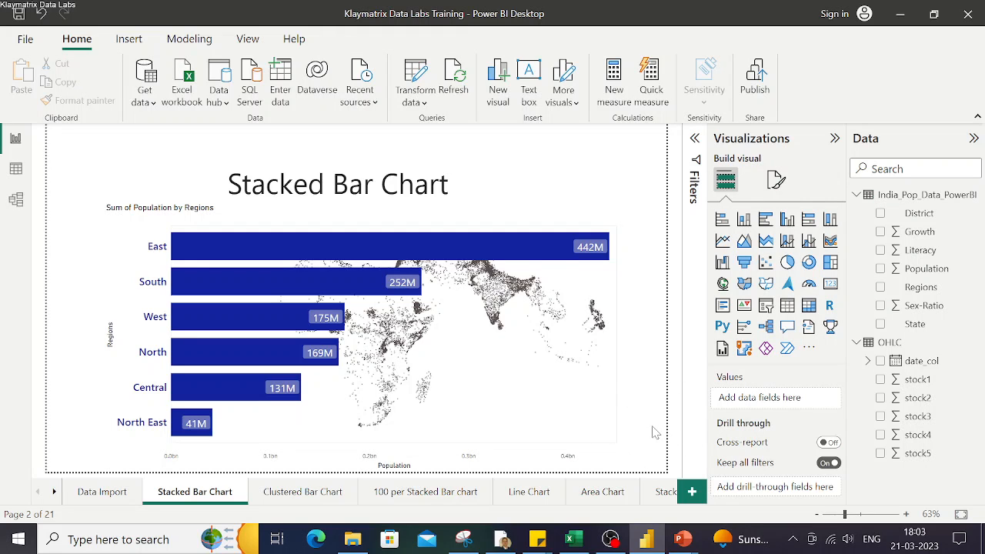